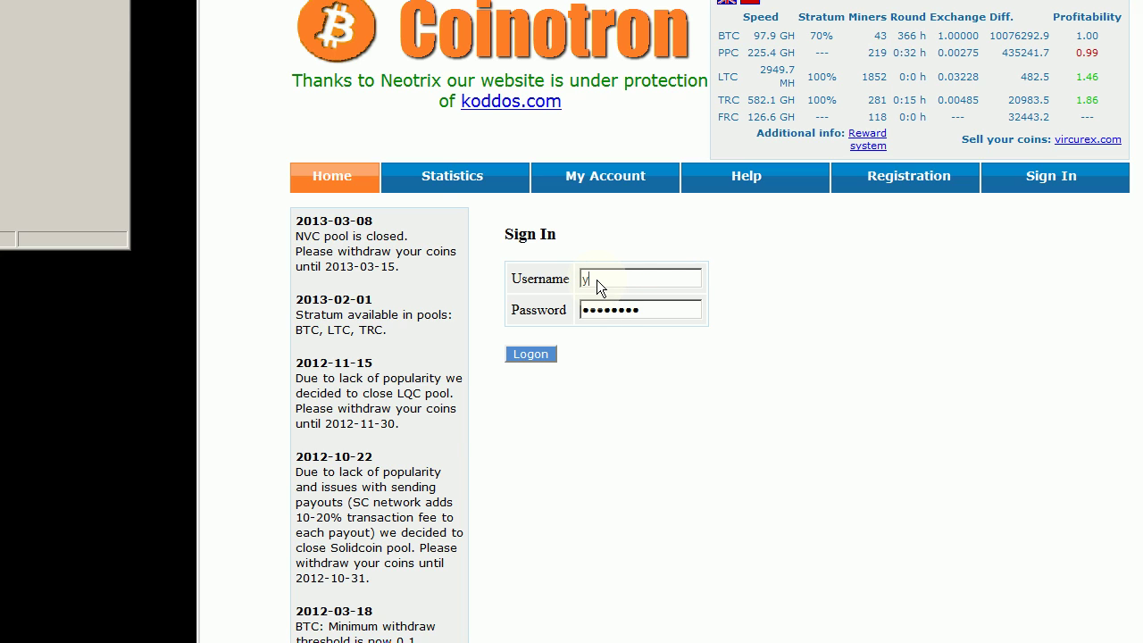
Step: Enter the pool account's username and password, then log in to Coinotron
{"action": "key", "text": "BackSpace"}
{"action": "type", "text": "Youtube_Tutorial"}
{"action": "key", "text": "Tab"}
{"action": "type", "text": "••••••••"}
{"action": "left_click", "coordinate": [531, 354]}
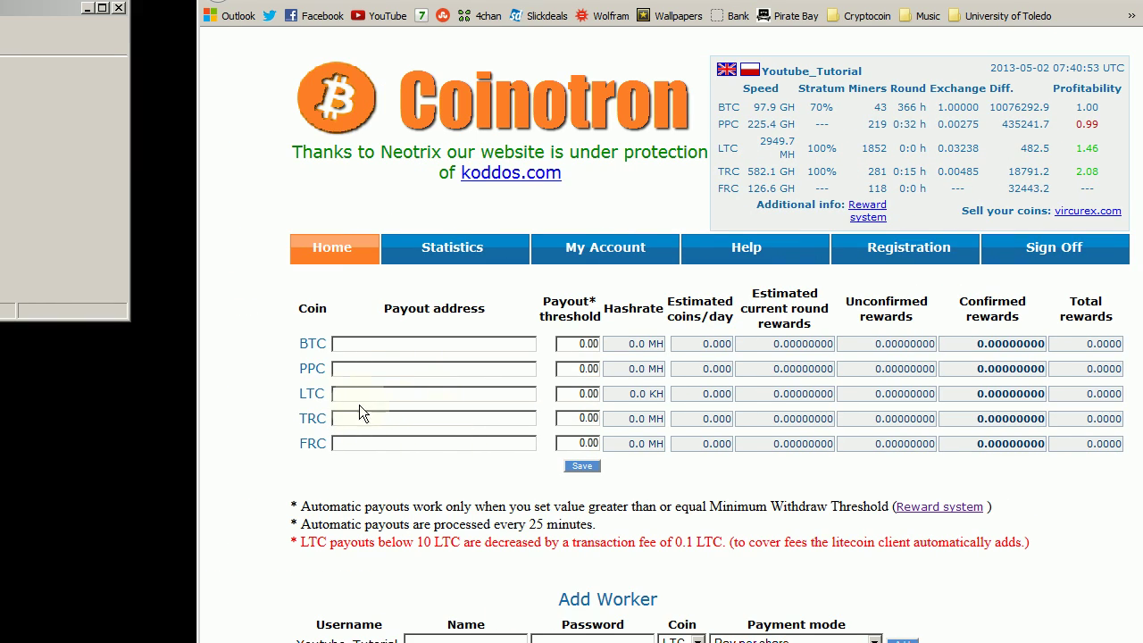
Step: Replace the autocompleted text in the LTC payout field with the pasted wallet address, then save
{"action": "left_click", "coordinate": [277, 395]}
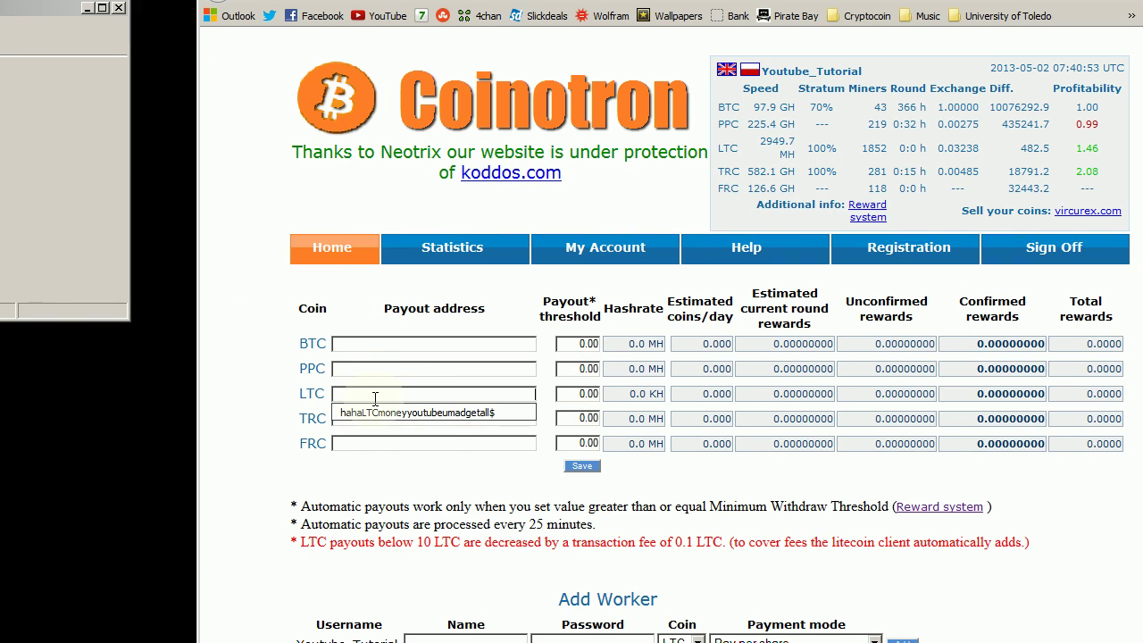
{"action": "left_click", "coordinate": [512, 417]}
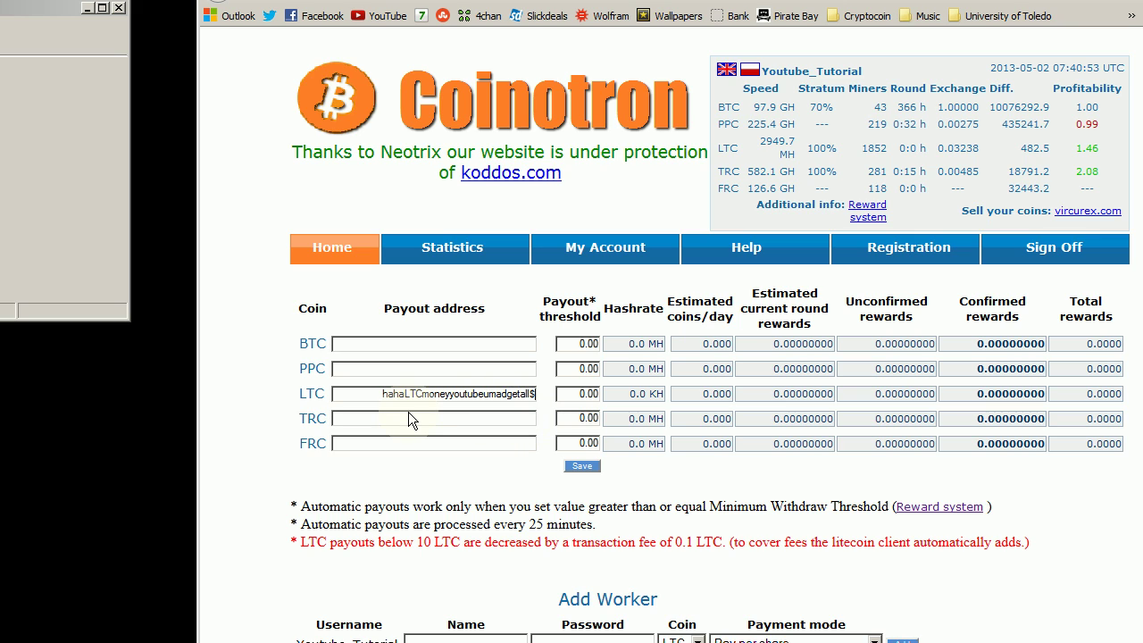
{"action": "key", "text": "BackSpace"}
{"action": "key", "text": "BackSpace"}
{"action": "key", "text": "BackSpace"}
{"action": "key", "text": "BackSpace"}
{"action": "key", "text": "BackSpace"}
{"action": "key", "text": "BackSpace"}
{"action": "key", "text": "BackSpace"}
{"action": "key", "text": "BackSpace"}
{"action": "key", "text": "BackSpace"}
{"action": "key", "text": "BackSpace"}
{"action": "key", "text": "BackSpace"}
{"action": "key", "text": "BackSpace"}
{"action": "key", "text": "BackSpace"}
{"action": "key", "text": "BackSpace"}
{"action": "key", "text": "BackSpace"}
{"action": "key", "text": "BackSpace"}
{"action": "key", "text": "BackSpace"}
{"action": "key", "text": "BackSpace"}
{"action": "key", "text": "BackSpace"}
{"action": "key", "text": "BackSpace"}
{"action": "key", "text": "ctrl+a"}
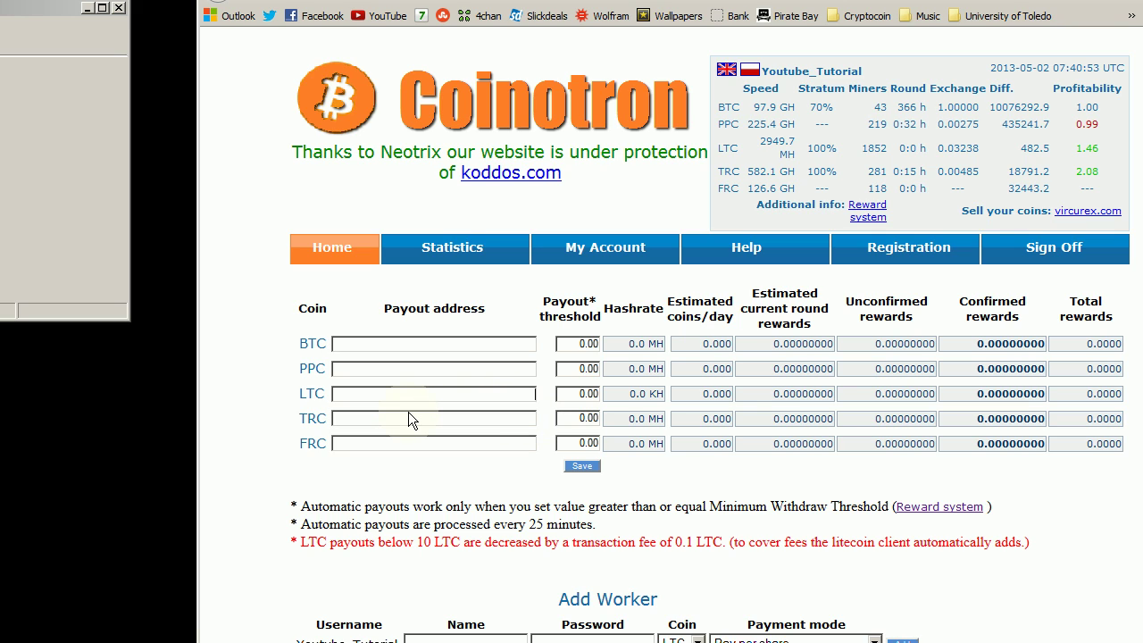
{"action": "type", "text": "LZPmDwMAiaaMbgJ2A7DPmF26mbn9Ken5Yw"}
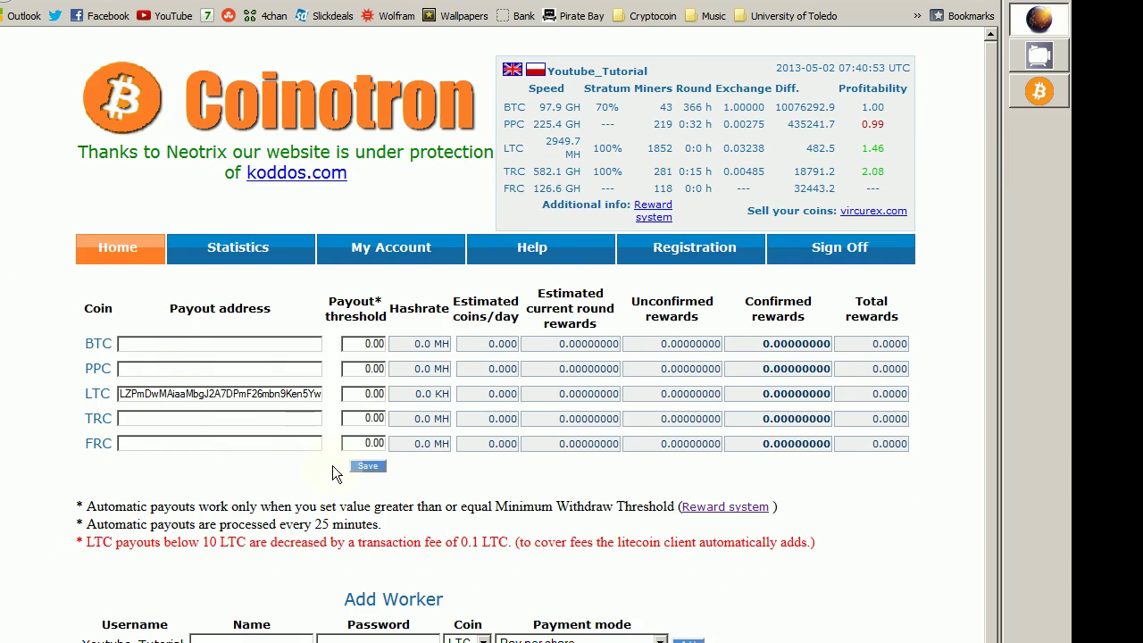
{"action": "left_click", "coordinate": [379, 468]}
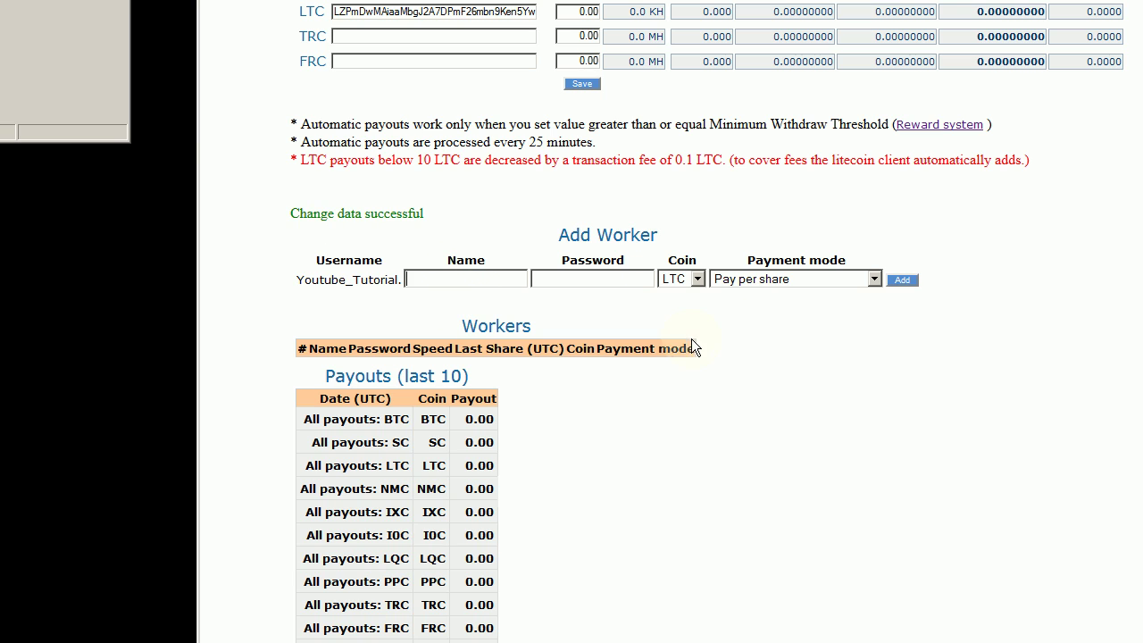
{"action": "scroll", "coordinate": [888, 237], "scroll_direction": "up", "scroll_amount": 2}
{"action": "scroll", "coordinate": [765, 254], "scroll_direction": "down", "scroll_amount": 1}
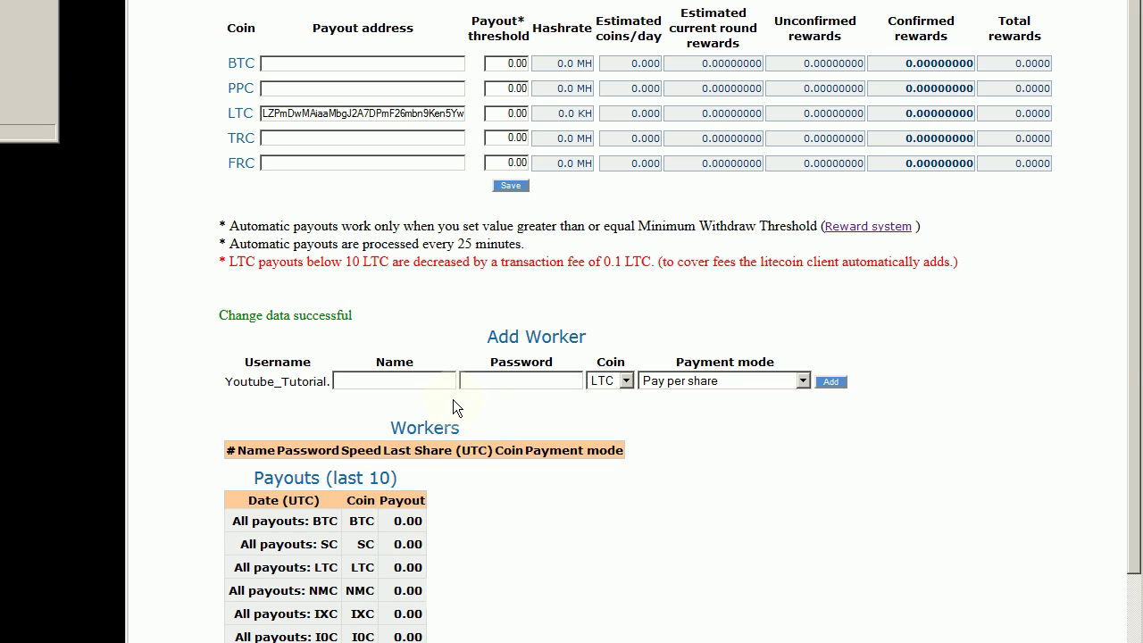
{"action": "scroll", "coordinate": [453, 399], "scroll_direction": "down", "scroll_amount": 1}
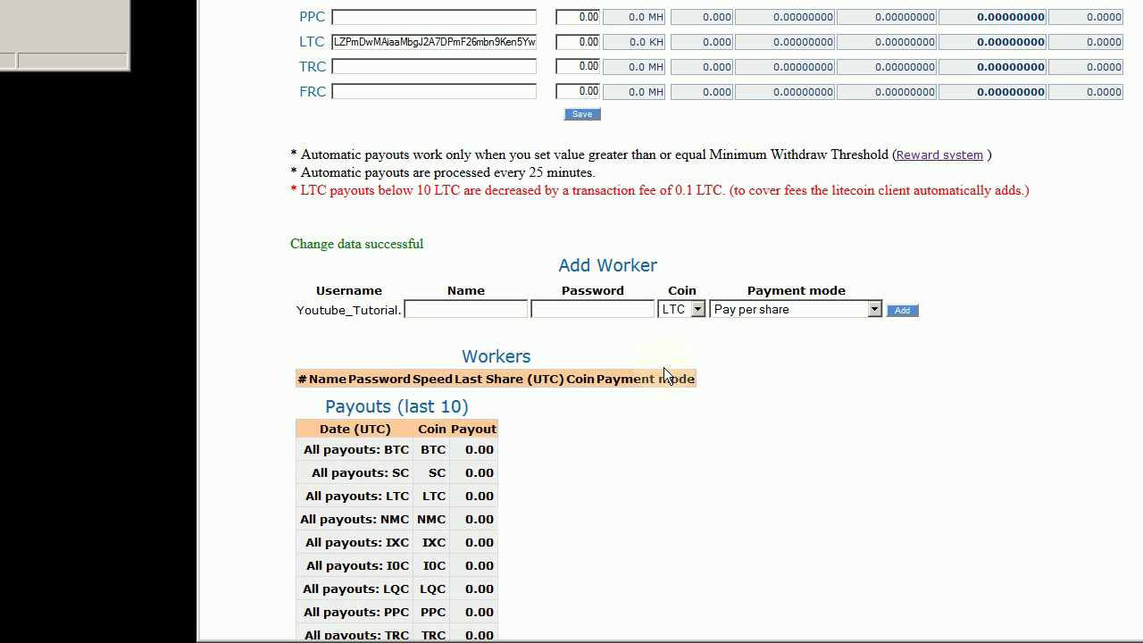
Step: Enter worker name 'youtubemonay$$1one!1' and a worker password in the Add Worker form
{"action": "type", "text": "youtubemonay$$1one!"}
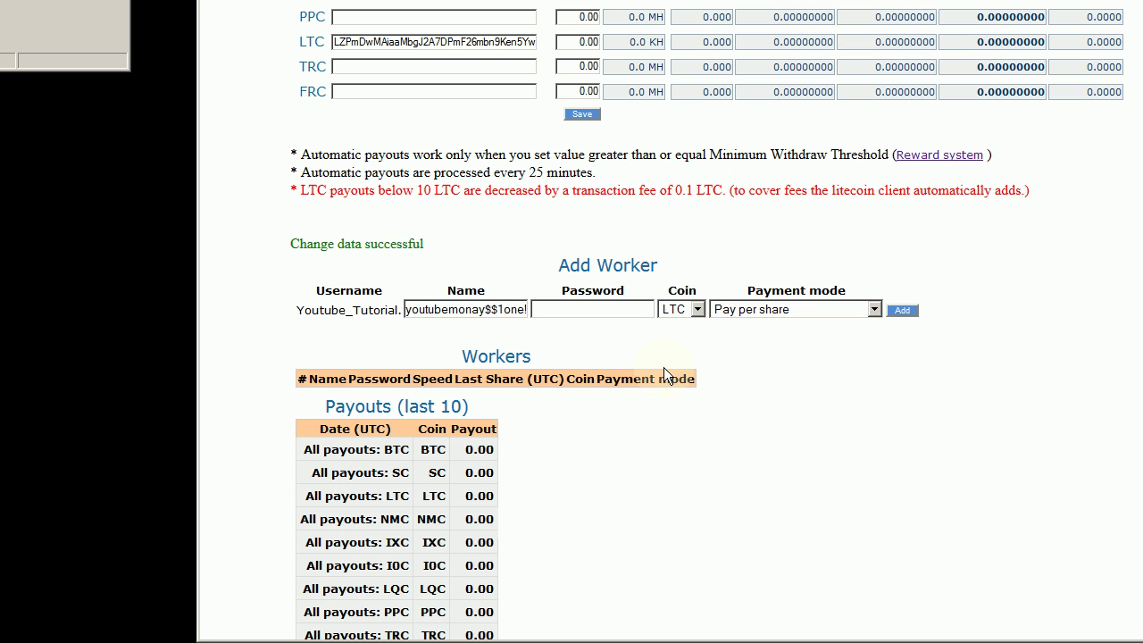
{"action": "type", "text": "1"}
{"action": "scroll", "coordinate": [773, 169], "scroll_direction": "up", "scroll_amount": 1}
{"action": "left_click", "coordinate": [571, 378]}
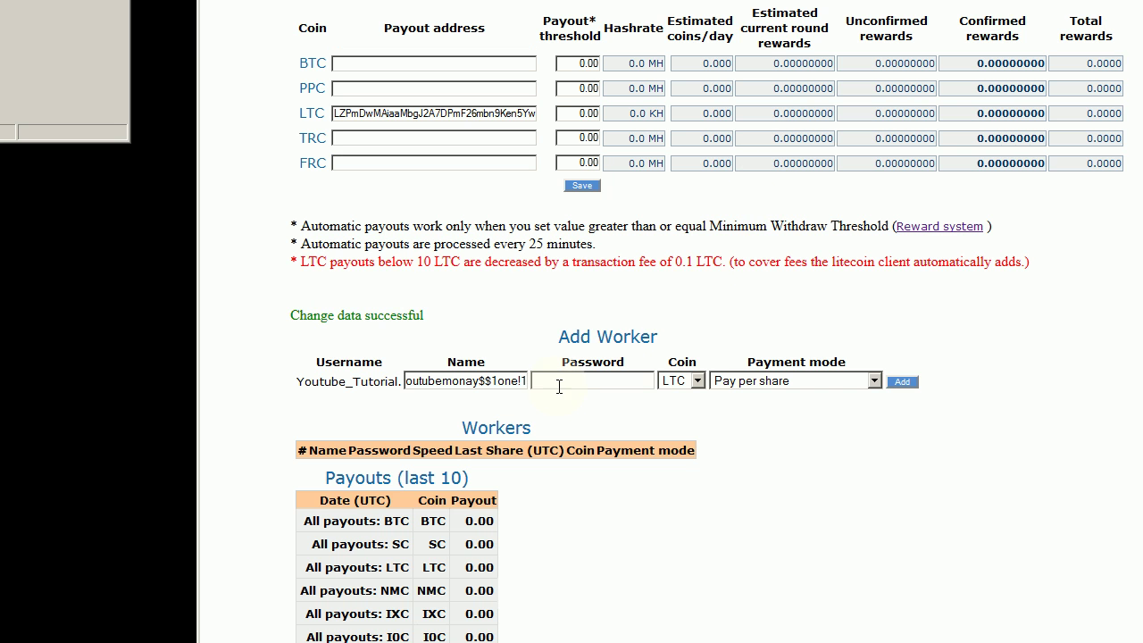
{"action": "scroll", "coordinate": [557, 598], "scroll_direction": "down", "scroll_amount": 1}
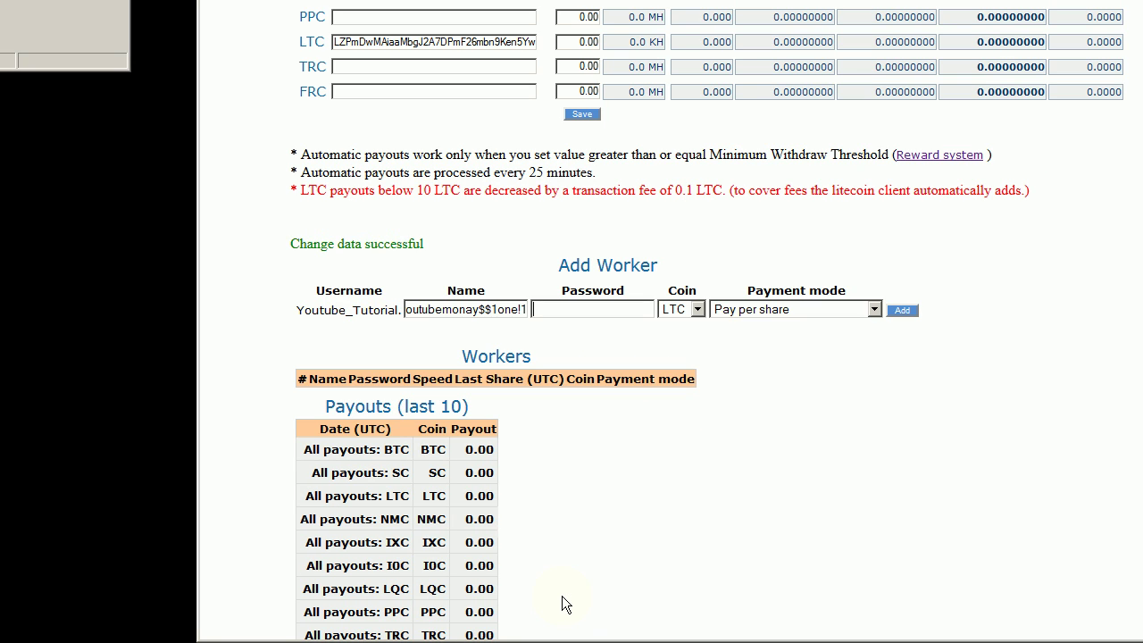
{"action": "type", "text": "password"}
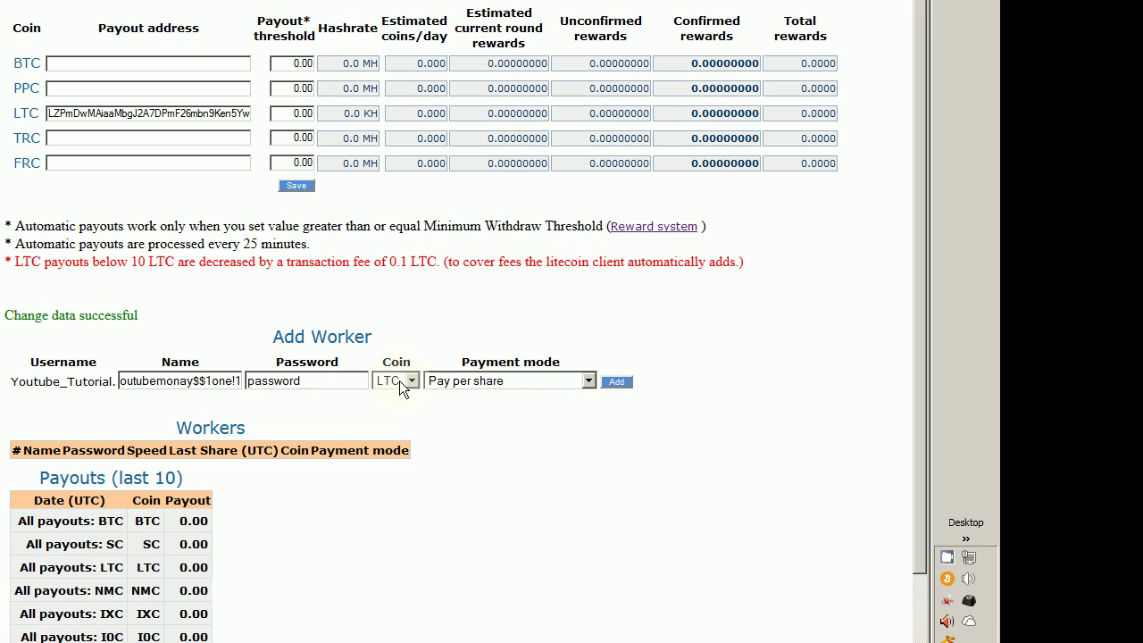
Step: Keep coin LTC and Pay per share, then submit the worker; it fails with a name-format error
{"action": "left_click", "coordinate": [689, 308]}
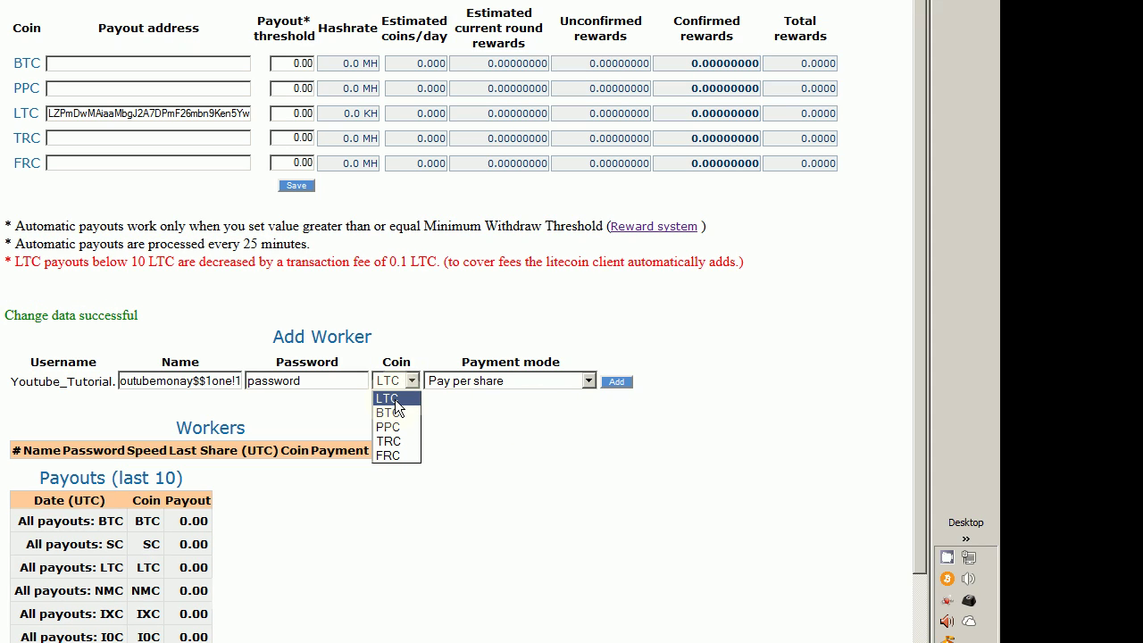
{"action": "left_click", "coordinate": [395, 399]}
{"action": "left_click", "coordinate": [549, 383]}
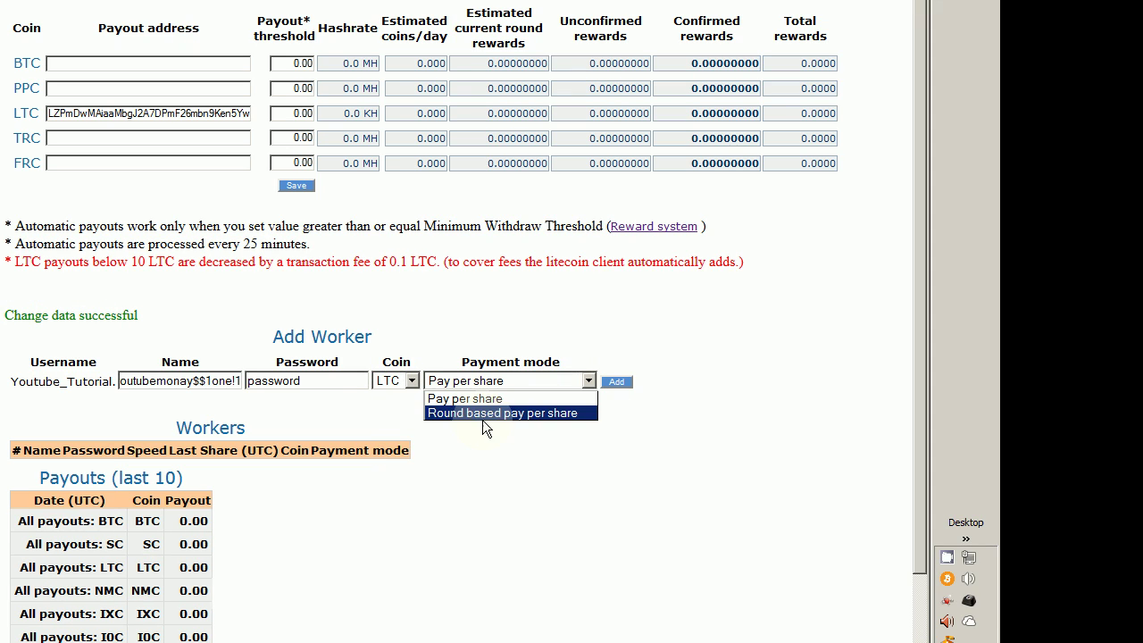
{"action": "left_click", "coordinate": [439, 414]}
{"action": "left_click", "coordinate": [489, 381]}
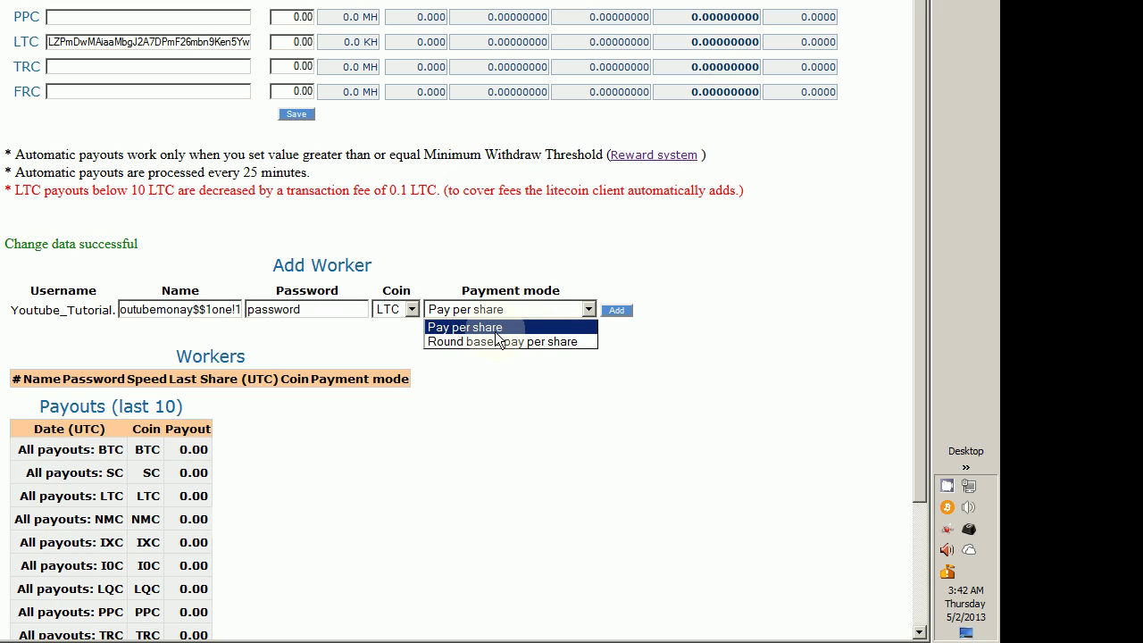
{"action": "left_click", "coordinate": [594, 311]}
{"action": "left_click", "coordinate": [589, 309]}
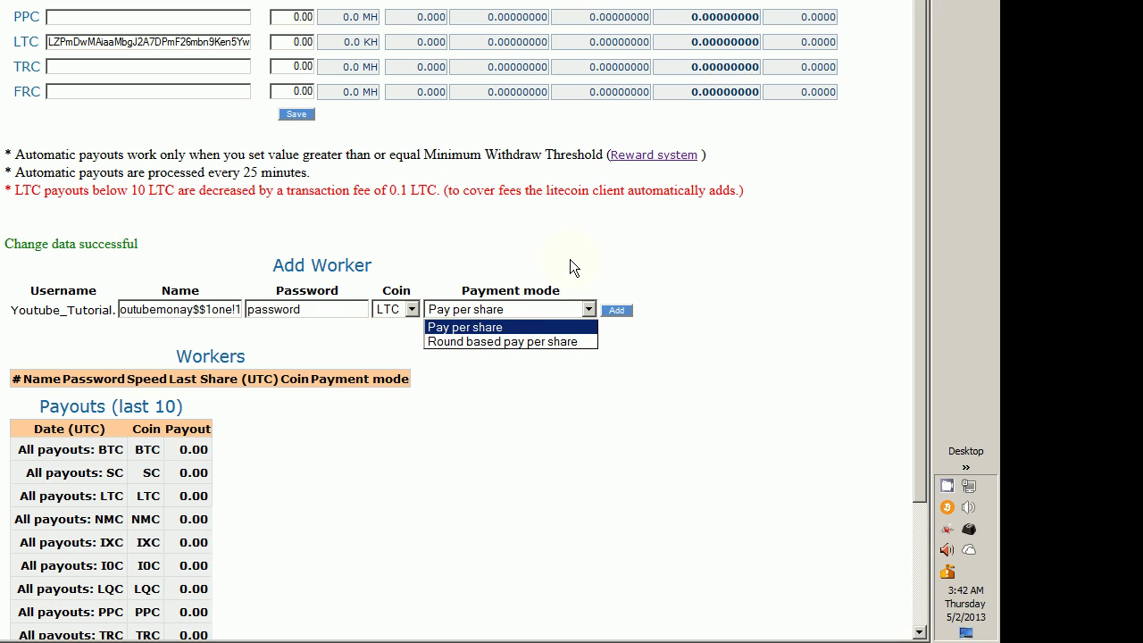
{"action": "left_click", "coordinate": [550, 327]}
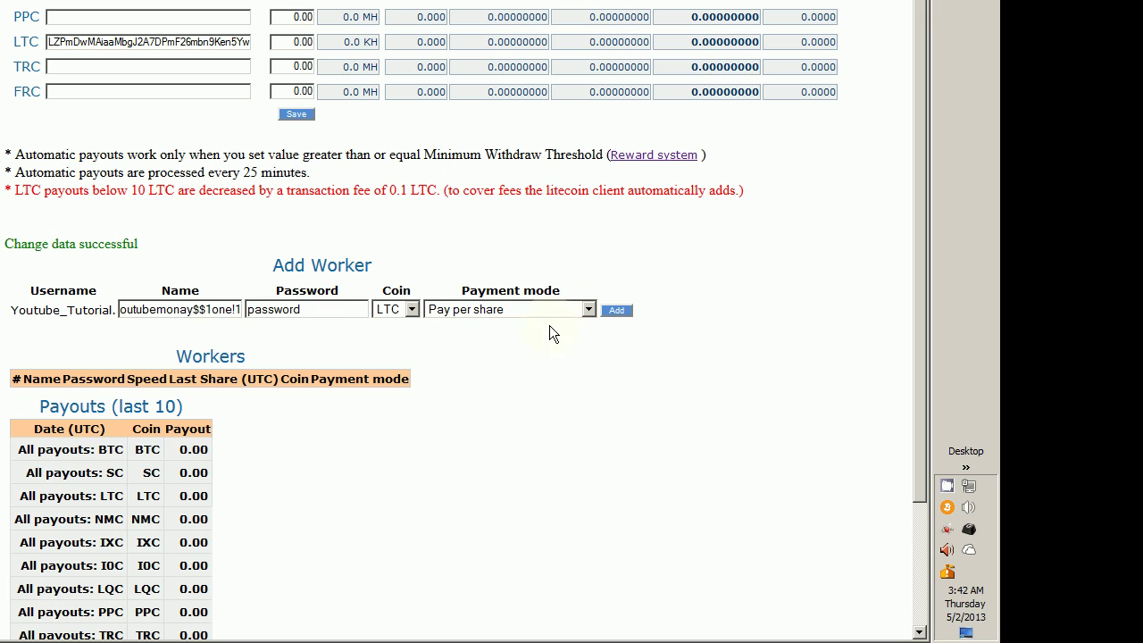
{"action": "left_click", "coordinate": [479, 312]}
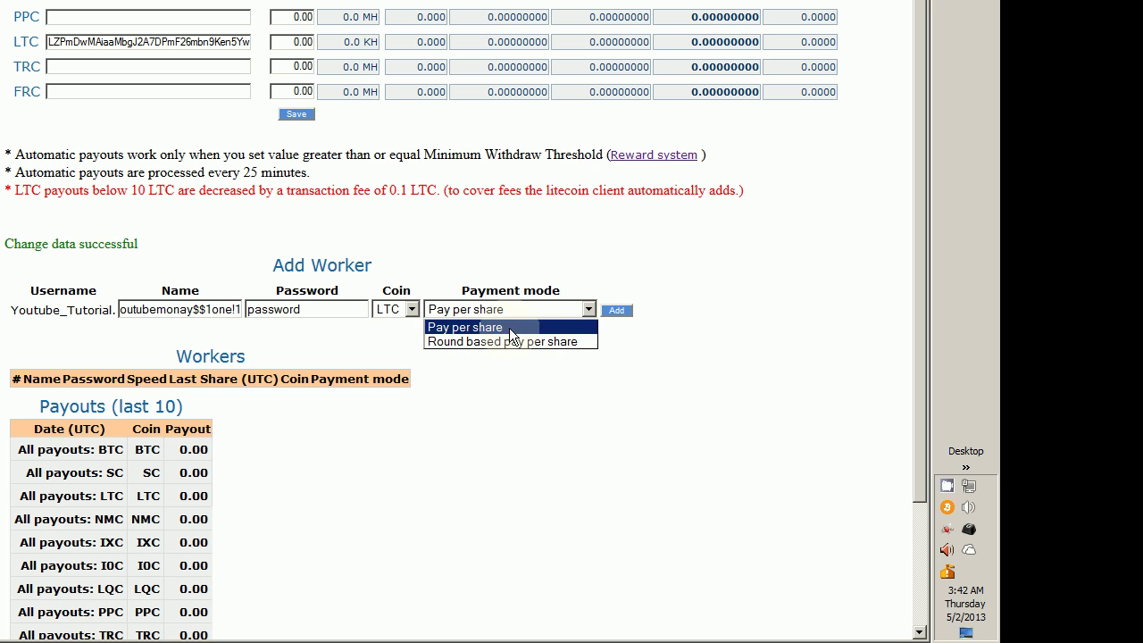
{"action": "left_click", "coordinate": [511, 329]}
{"action": "left_click", "coordinate": [623, 312]}
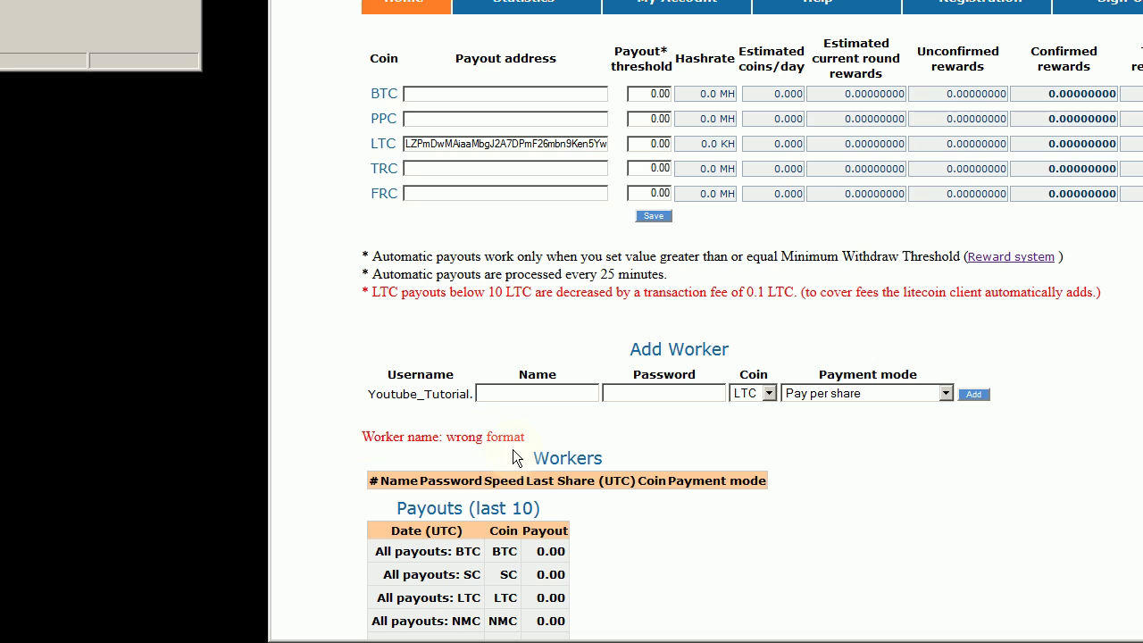
{"action": "left_click", "coordinate": [189, 393]}
Step: Change the worker name to the plain 'youtubemonay'
{"action": "left_click", "coordinate": [541, 390]}
{"action": "type", "text": "rig"}
{"action": "key", "text": "BackSpace"}
{"action": "key", "text": "BackSpace"}
{"action": "key", "text": "BackSpace"}
{"action": "type", "text": "youtubem"}
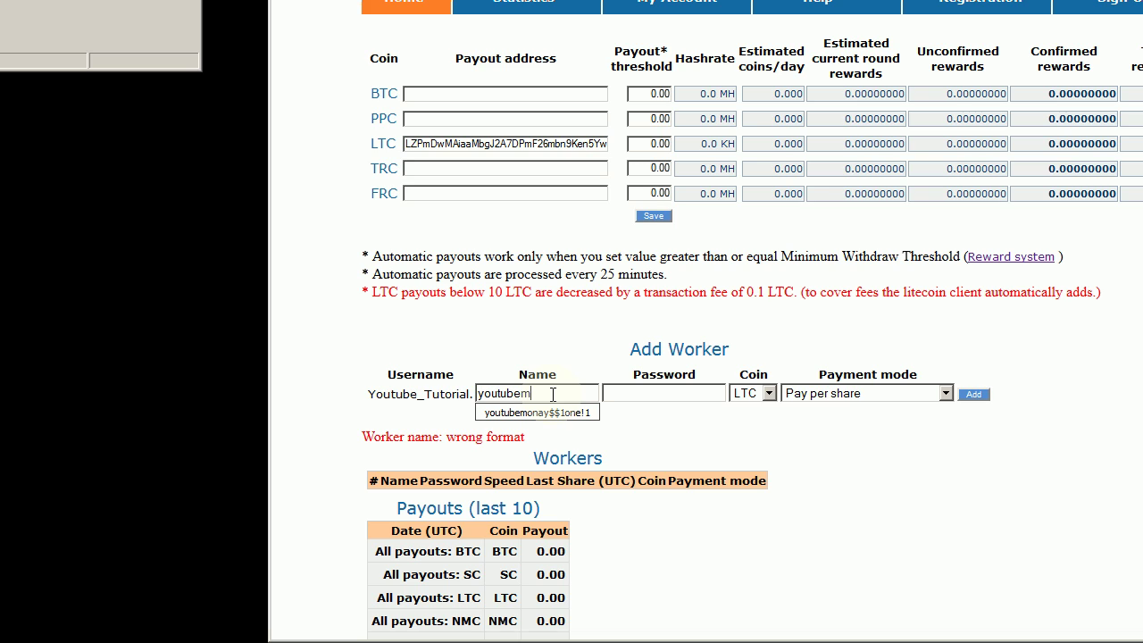
{"action": "type", "text": "onay"}
{"action": "key", "text": "Escape"}
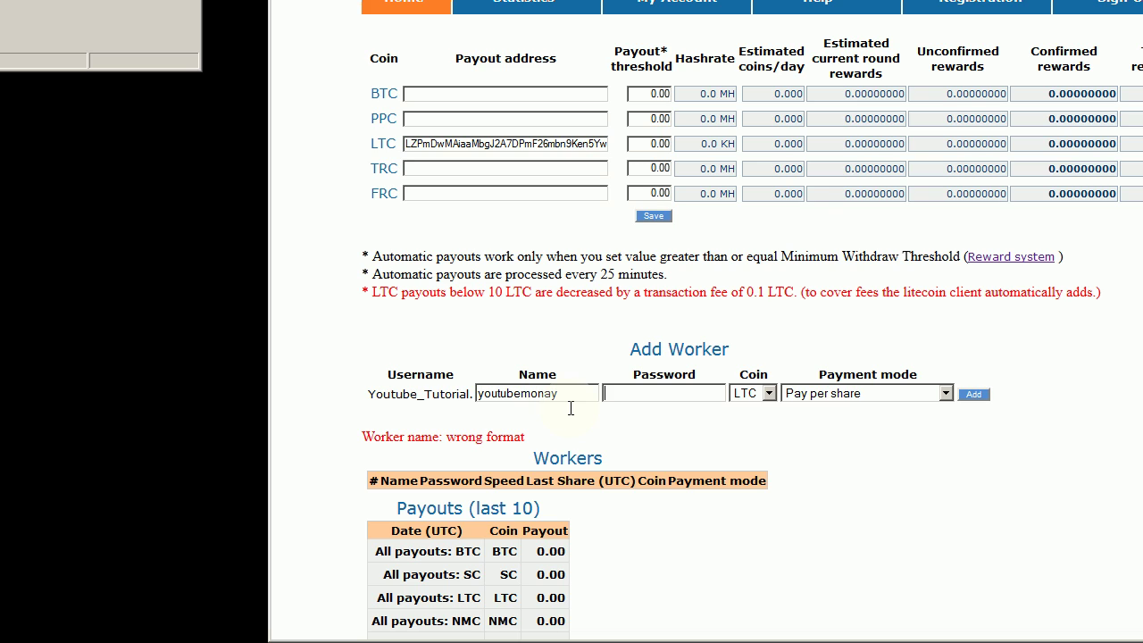
Step: Re-enter the worker password and add the worker with LTC and Pay per share
{"action": "left_click", "coordinate": [644, 394]}
{"action": "type", "text": "password"}
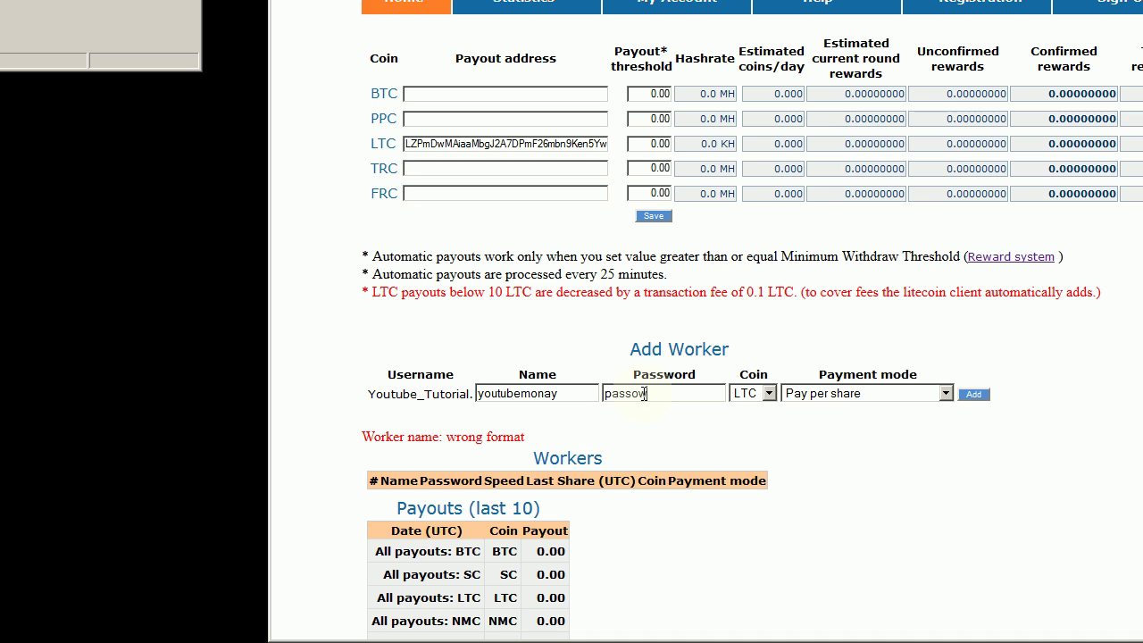
{"action": "key", "text": "BackSpace"}
{"action": "key", "text": "BackSpace"}
{"action": "key", "text": "BackSpace"}
{"action": "key", "text": "BackSpace"}
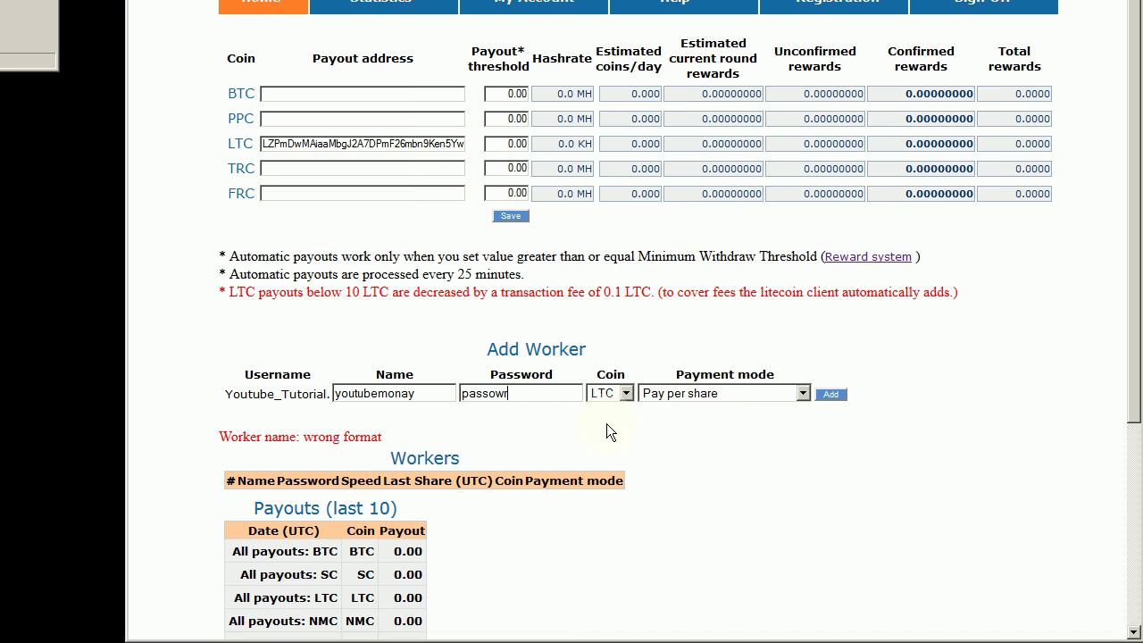
{"action": "type", "text": "word"}
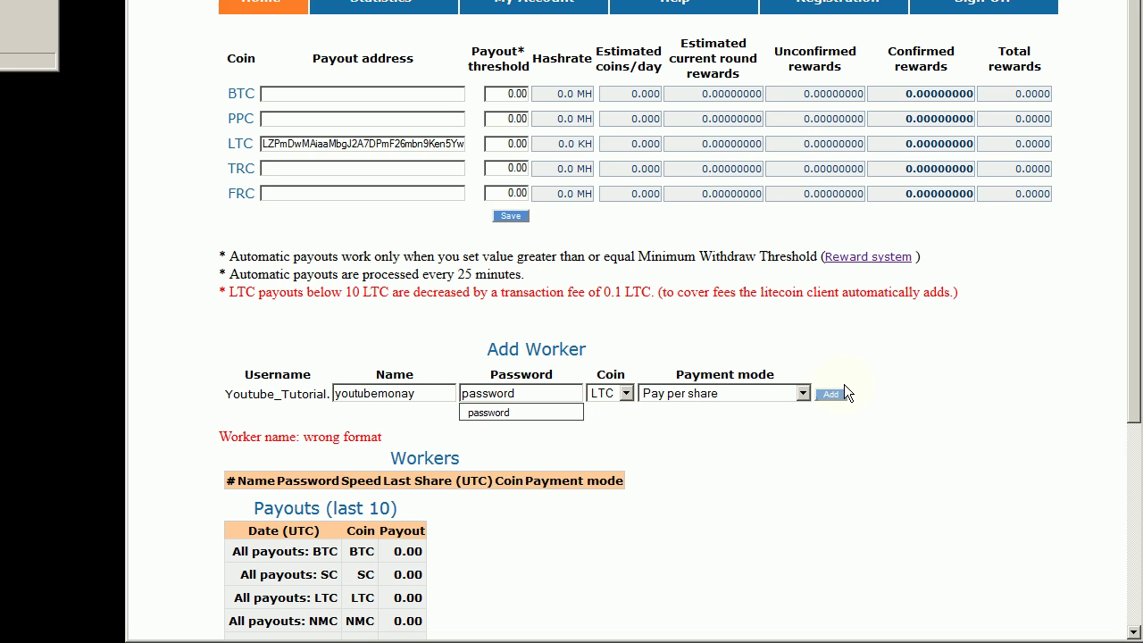
{"action": "key", "text": "Tab"}
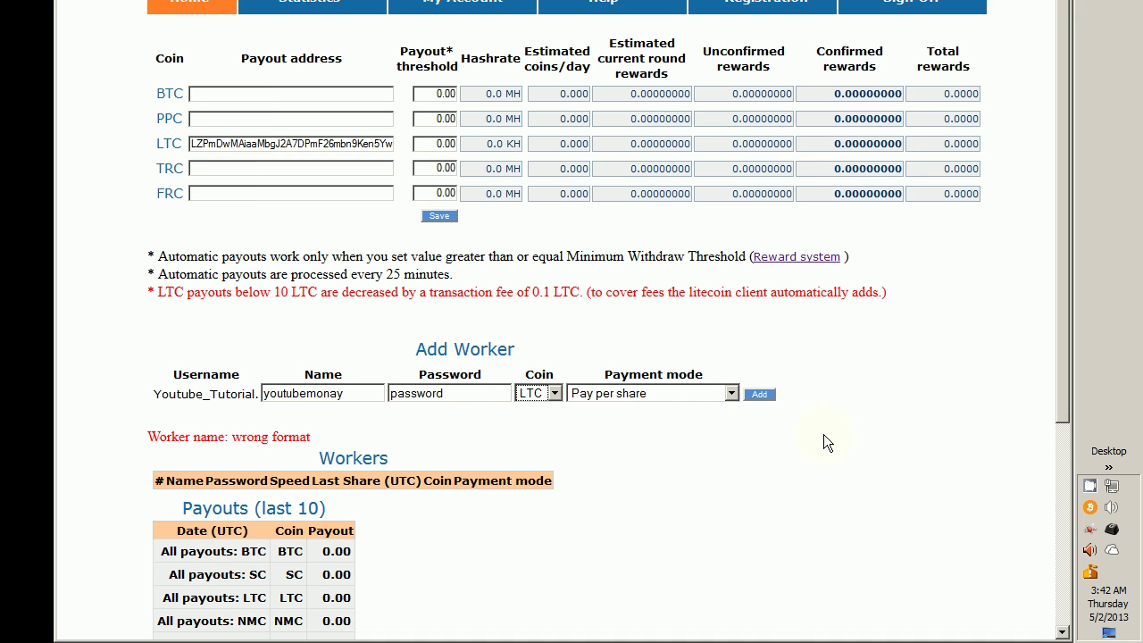
{"action": "scroll", "coordinate": [744, 399], "scroll_direction": "down", "scroll_amount": 2}
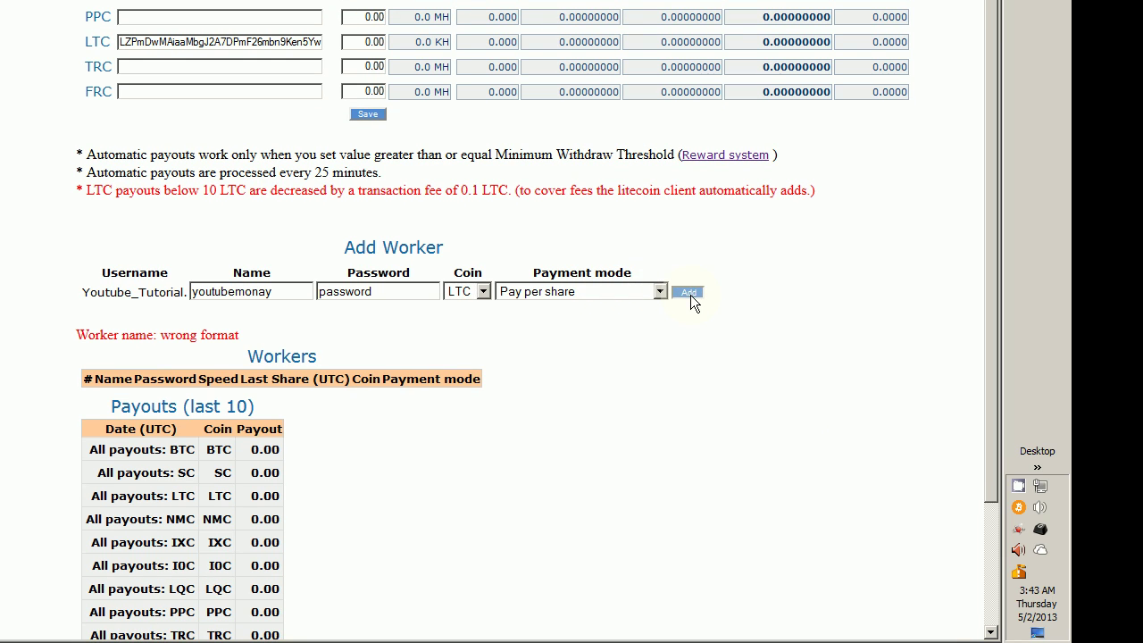
{"action": "left_click", "coordinate": [692, 295]}
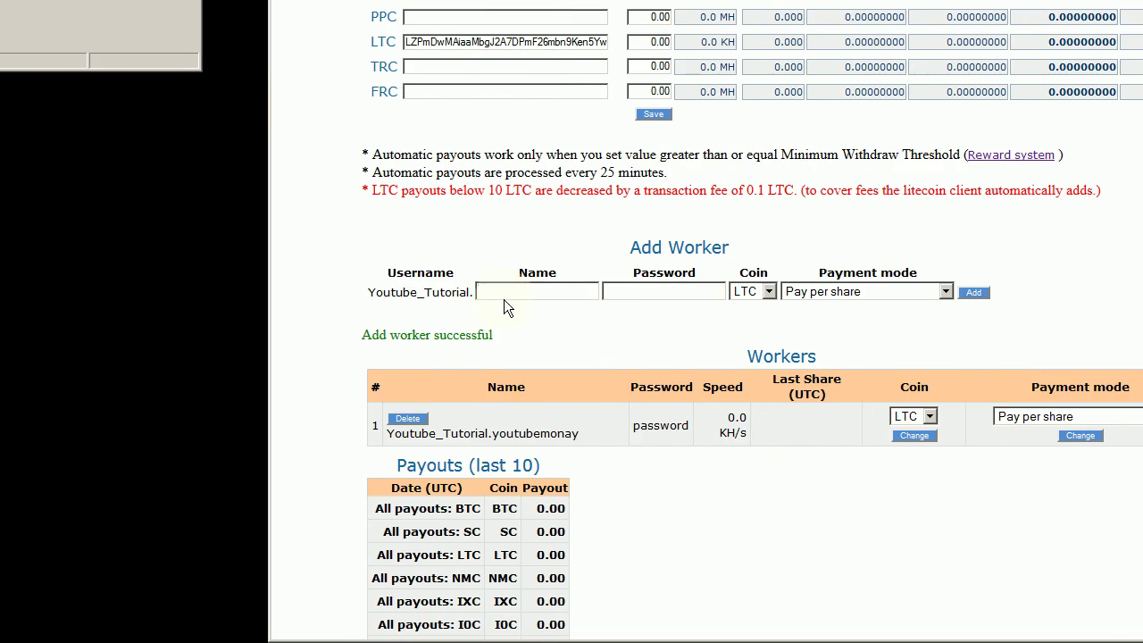
Step: Add a second worker named 'youtubemonay2' with a password
{"action": "left_click", "coordinate": [504, 299]}
{"action": "left_click", "coordinate": [552, 290]}
{"action": "left_click", "coordinate": [548, 303]}
{"action": "type", "text": "2"}
{"action": "type", "text": "passwor"}
{"action": "type", "text": "d"}
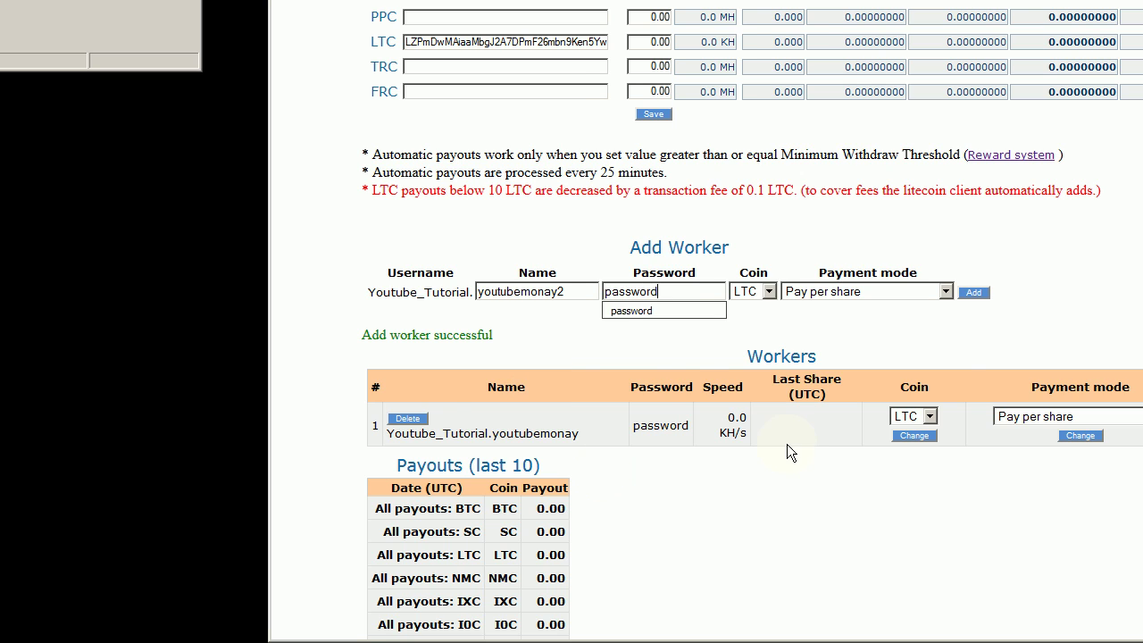
{"action": "left_click", "coordinate": [974, 292]}
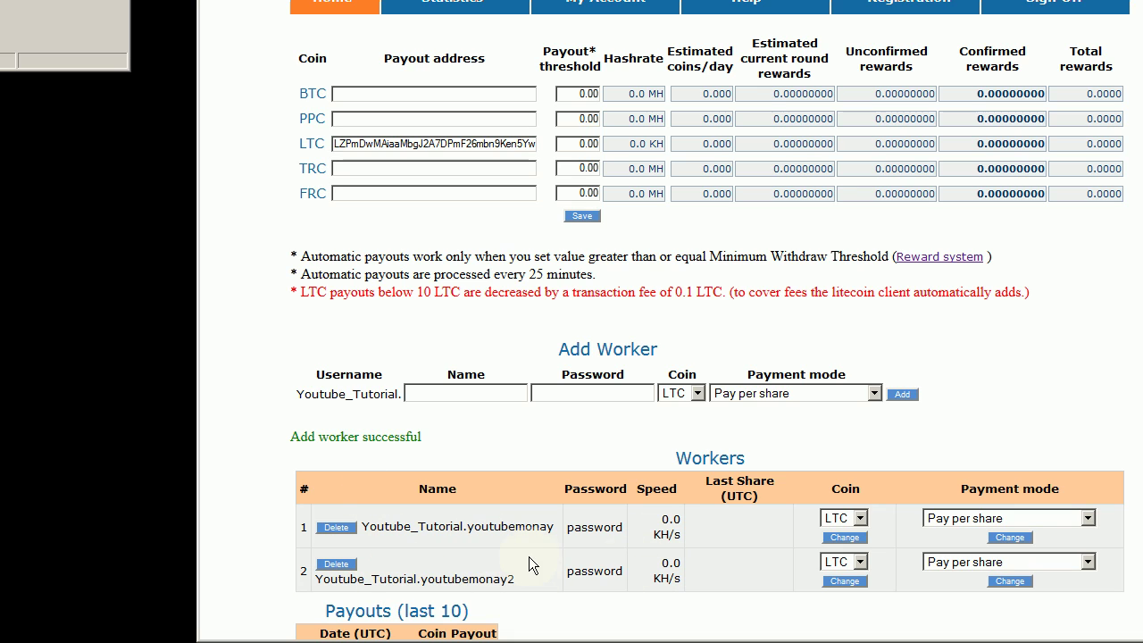
Step: Copy the first worker's full name from the Workers list
{"action": "scroll", "coordinate": [529, 556], "scroll_direction": "down", "scroll_amount": 2}
{"action": "left_click_drag", "start_coordinate": [554, 324], "coordinate": [360, 326]}
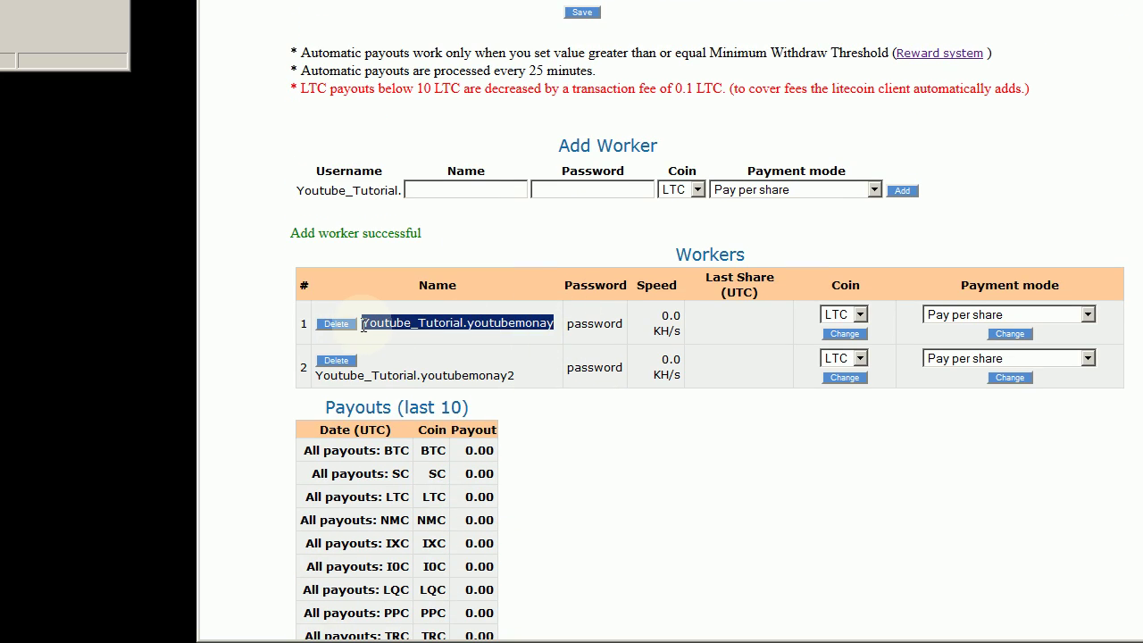
{"action": "right_click", "coordinate": [394, 321]}
{"action": "left_click", "coordinate": [423, 329]}
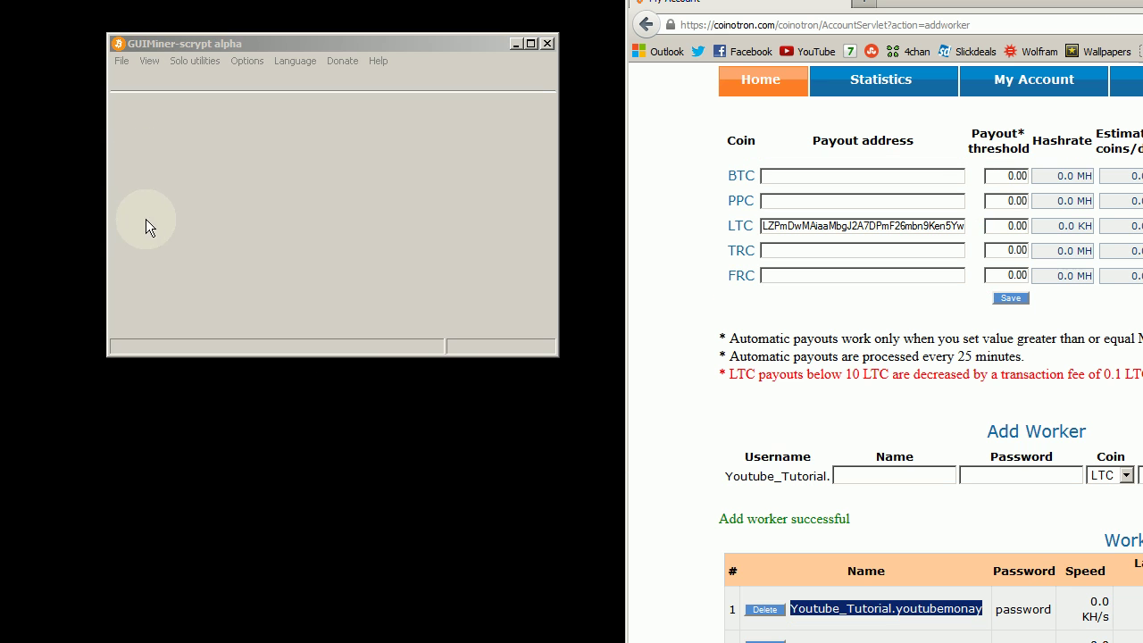
Step: In GUIMiner-scrypt, add a new CG miner named 'Youtubemoneys12-1=11'
{"action": "left_click", "coordinate": [294, 253]}
{"action": "left_click", "coordinate": [121, 61]}
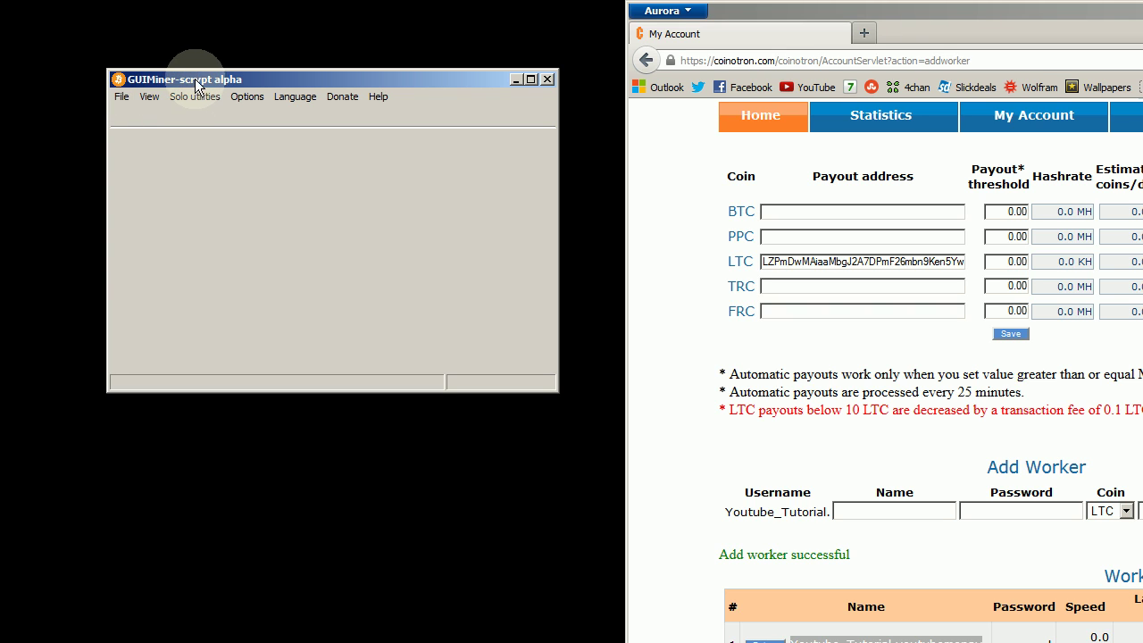
{"action": "left_click", "coordinate": [120, 98]}
{"action": "mouse_move", "coordinate": [134, 115]}
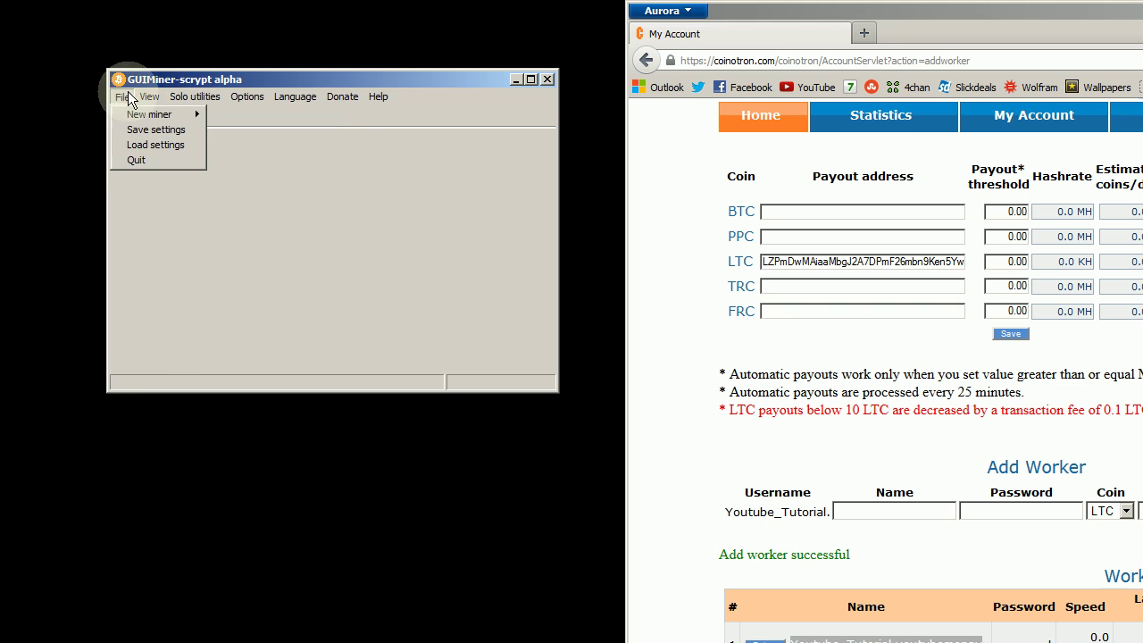
{"action": "mouse_move", "coordinate": [196, 98]}
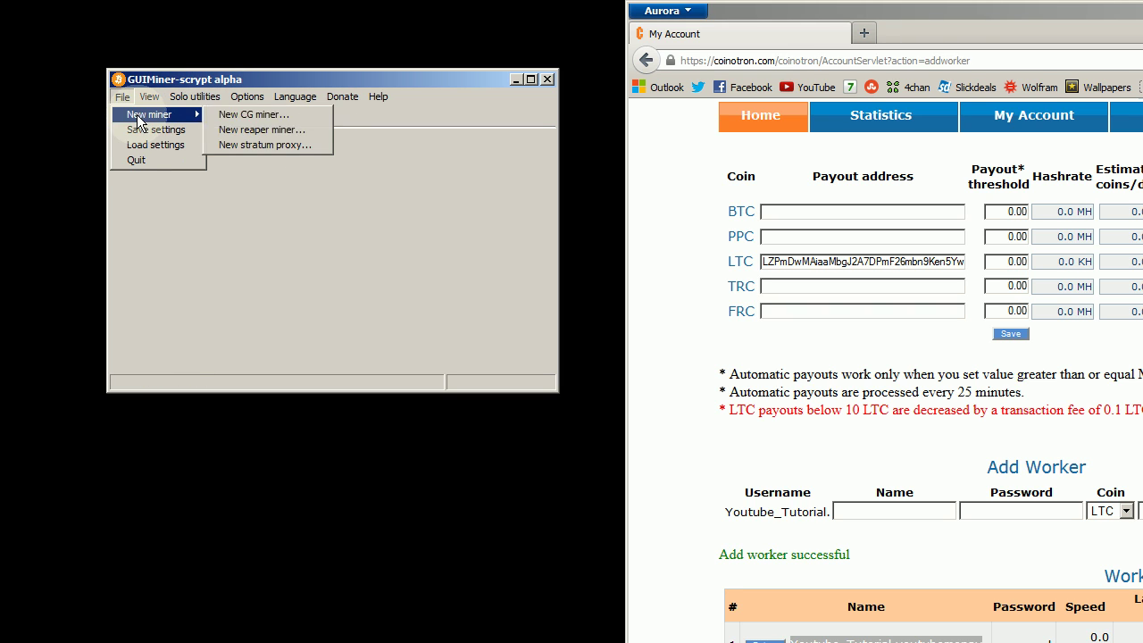
{"action": "left_click", "coordinate": [314, 114]}
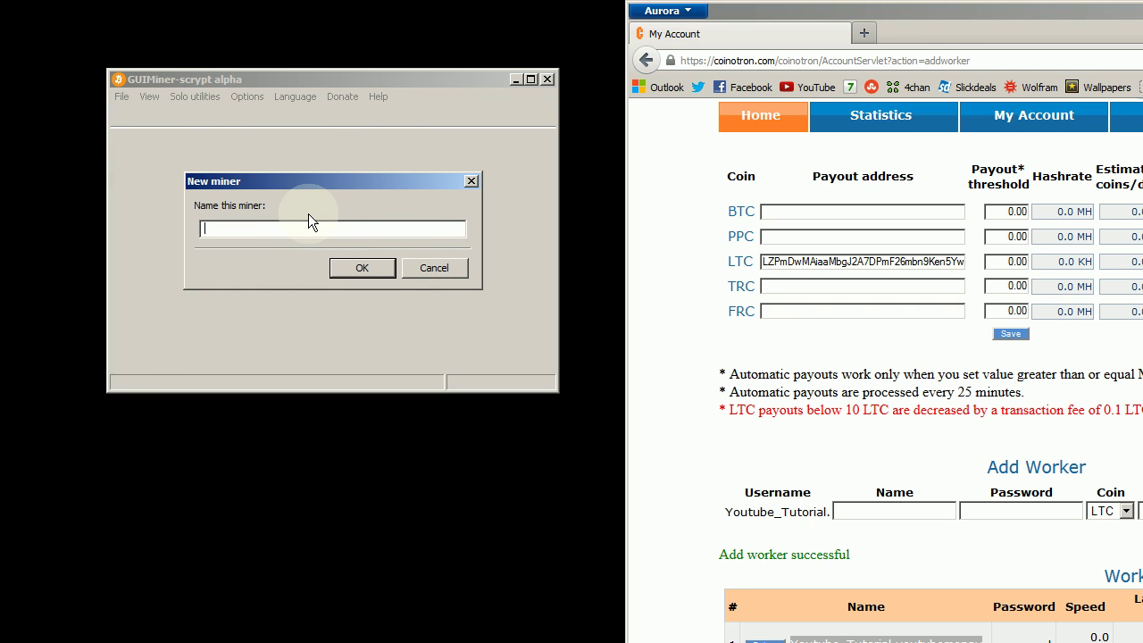
{"action": "type", "text": "Youtubemoneys12-1=1=1"}
{"action": "key", "text": "Return"}
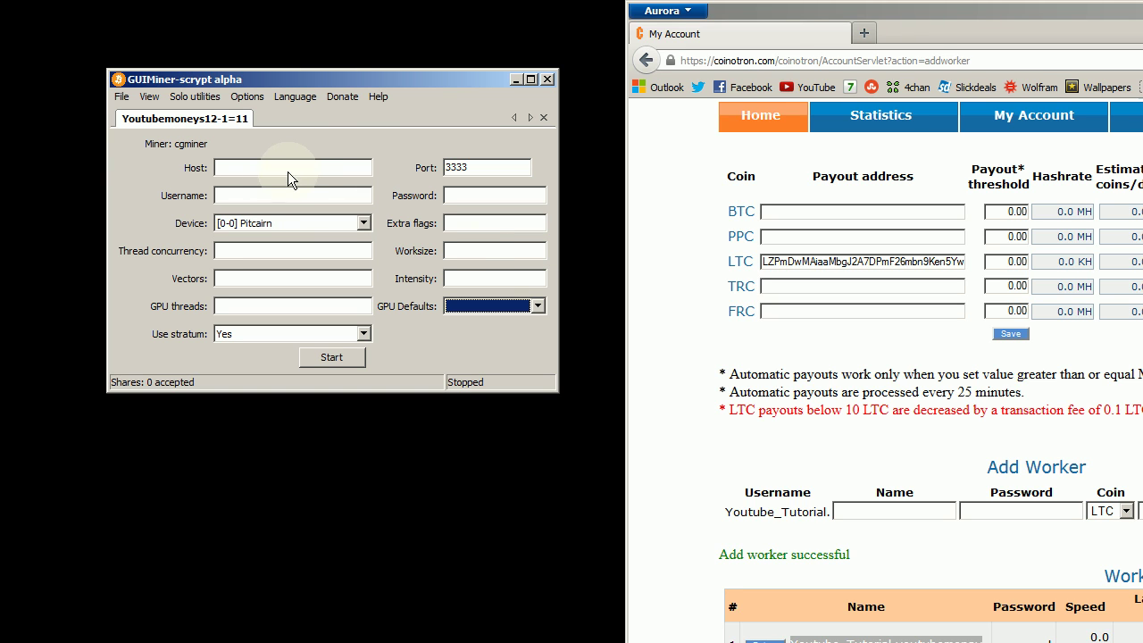
Step: Set host coinotron.com and port 3334, paste the worker name as username, and enter the worker password
{"action": "left_click", "coordinate": [250, 168]}
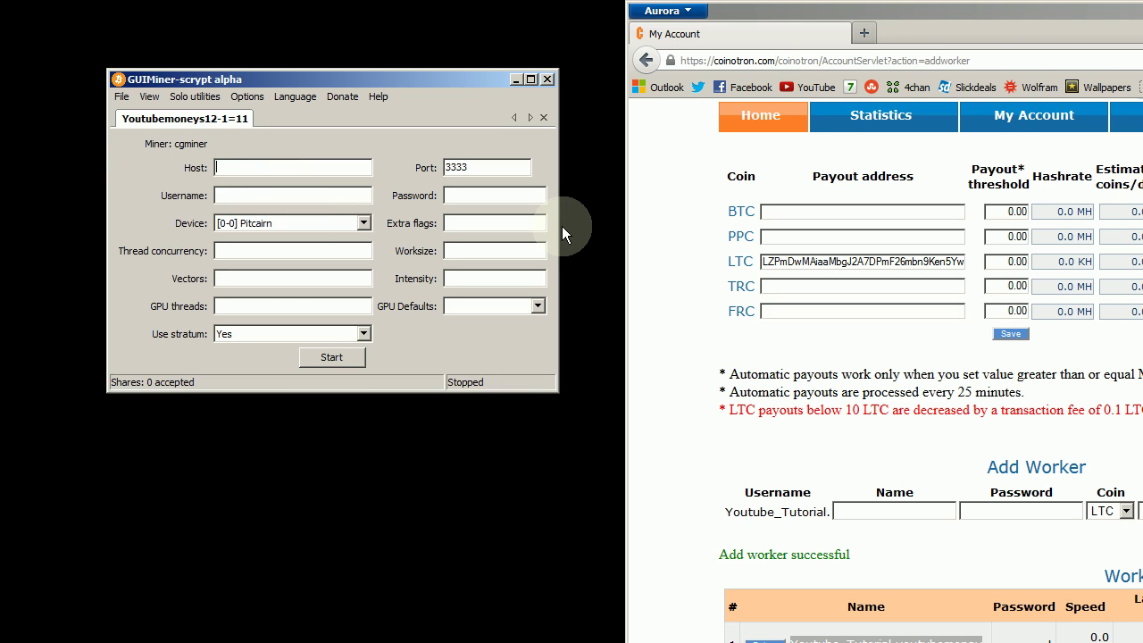
{"action": "type", "text": "coinotron.com"}
{"action": "key", "text": "Tab"}
{"action": "type", "text": "3334"}
{"action": "key", "text": "Tab"}
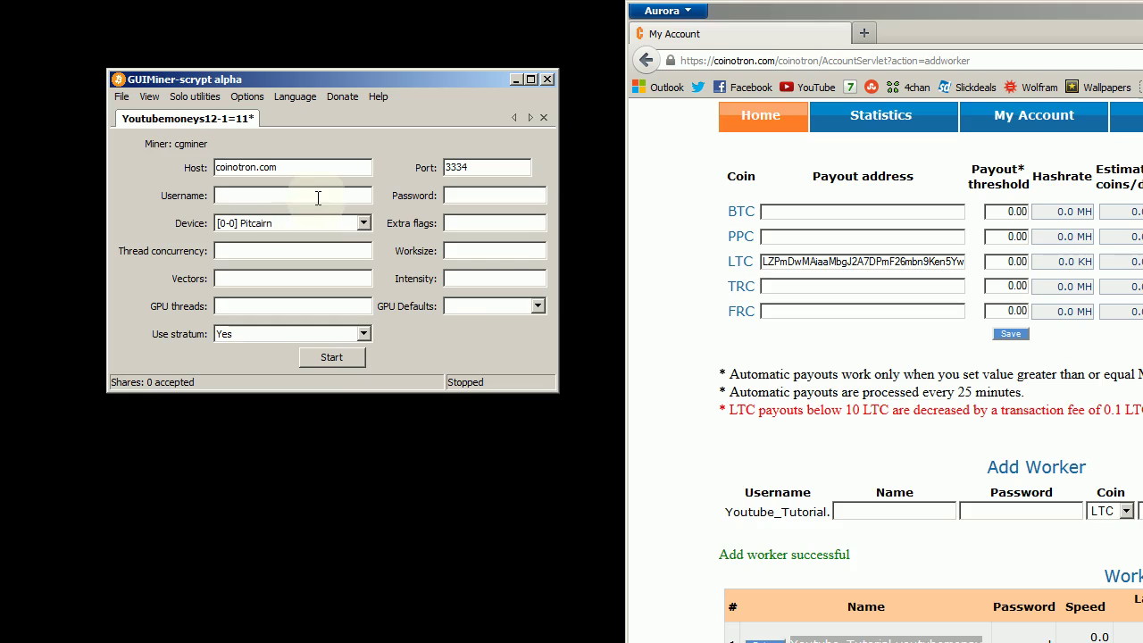
{"action": "right_click", "coordinate": [314, 191]}
{"action": "left_click", "coordinate": [357, 254]}
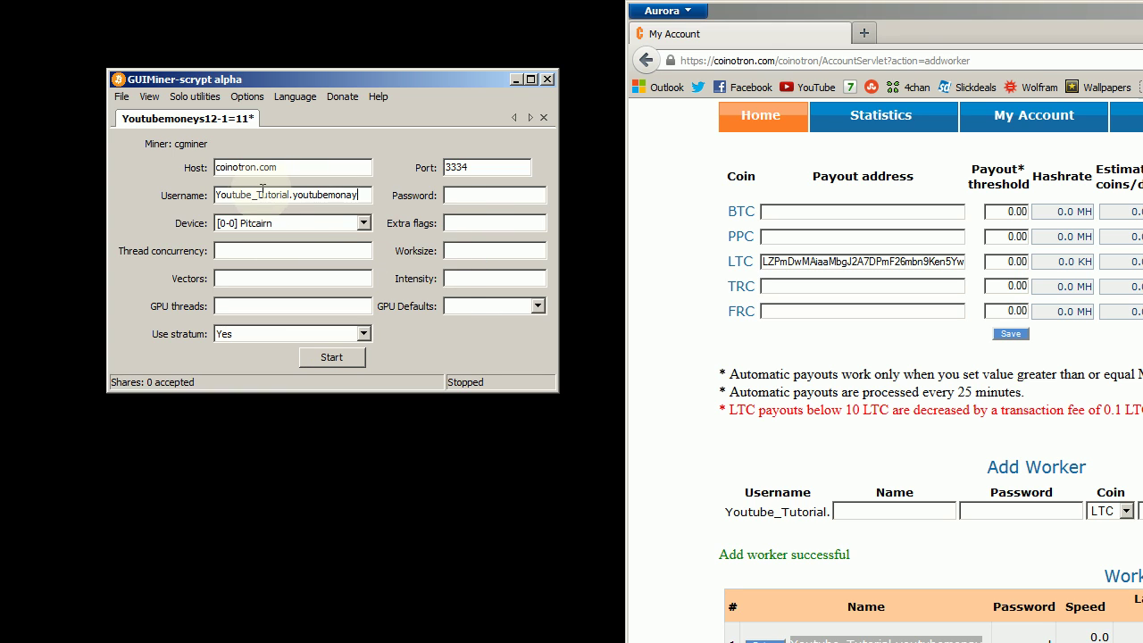
{"action": "left_click", "coordinate": [466, 193]}
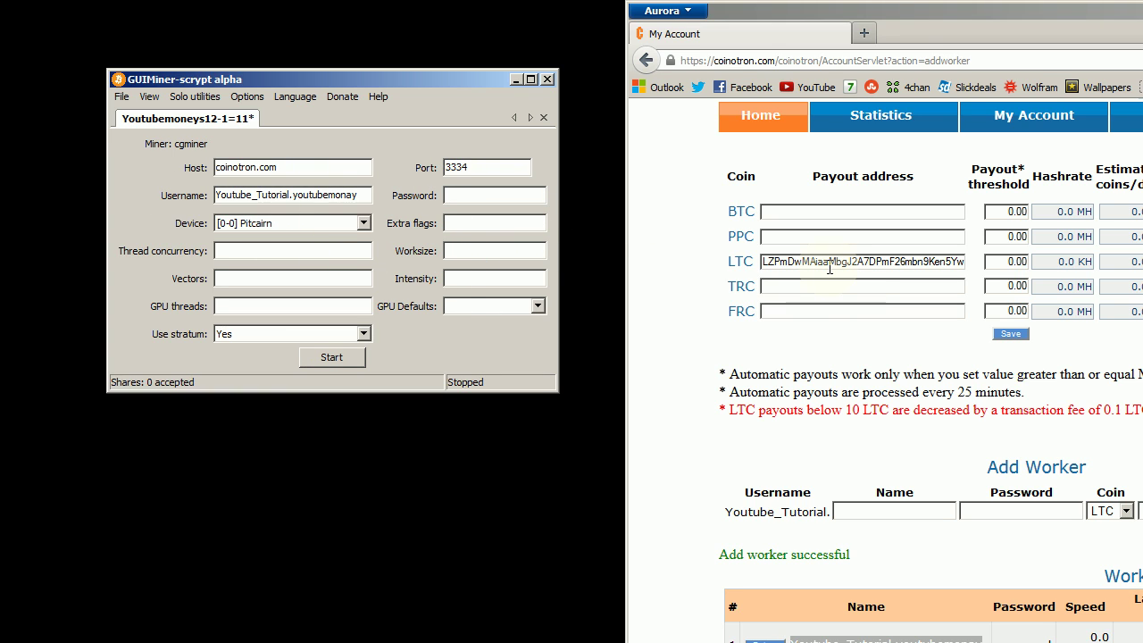
{"action": "type", "text": "1234567"}
{"action": "key", "text": "shift+Home"}
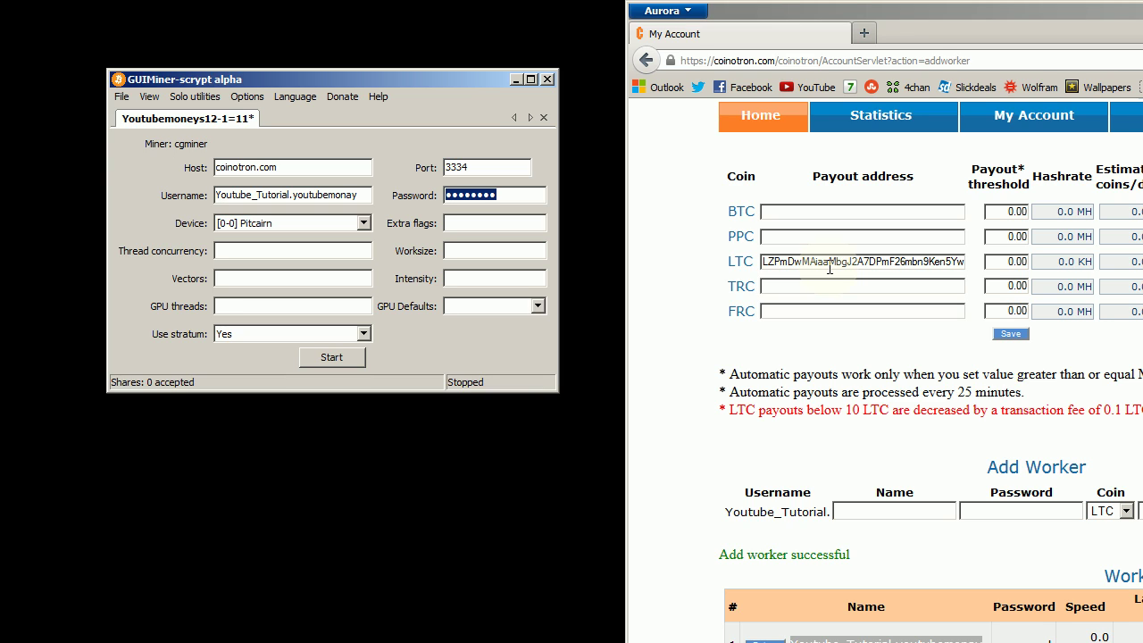
{"action": "type", "text": "12345678"}
{"action": "key", "text": "Tab"}
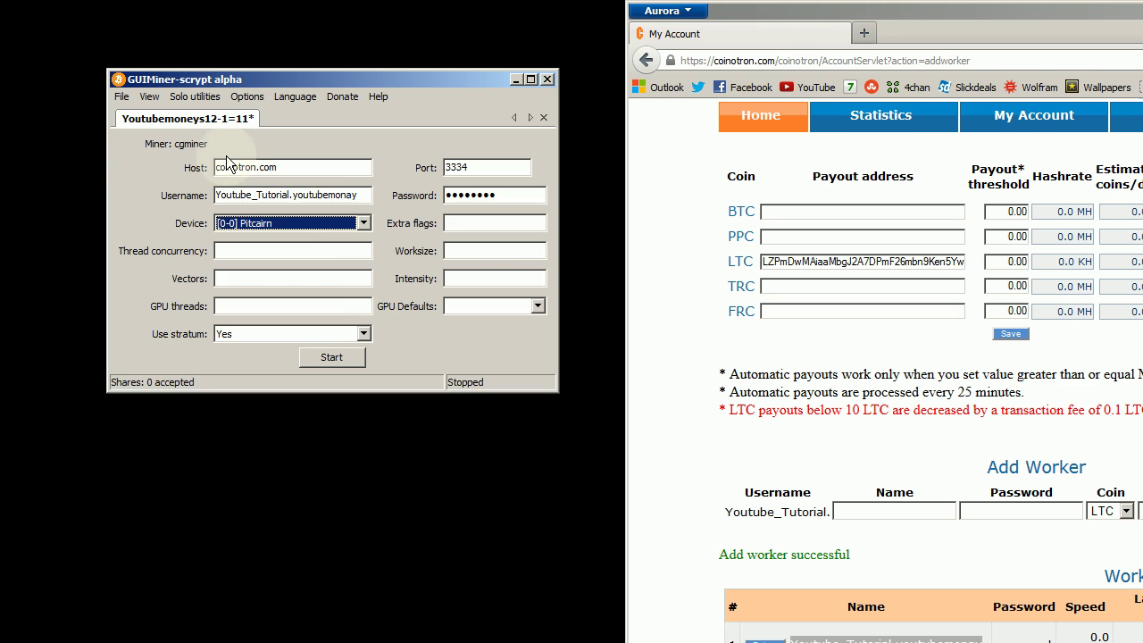
Step: Select [0-1] Juniper as the mining device
{"action": "left_click", "coordinate": [364, 223]}
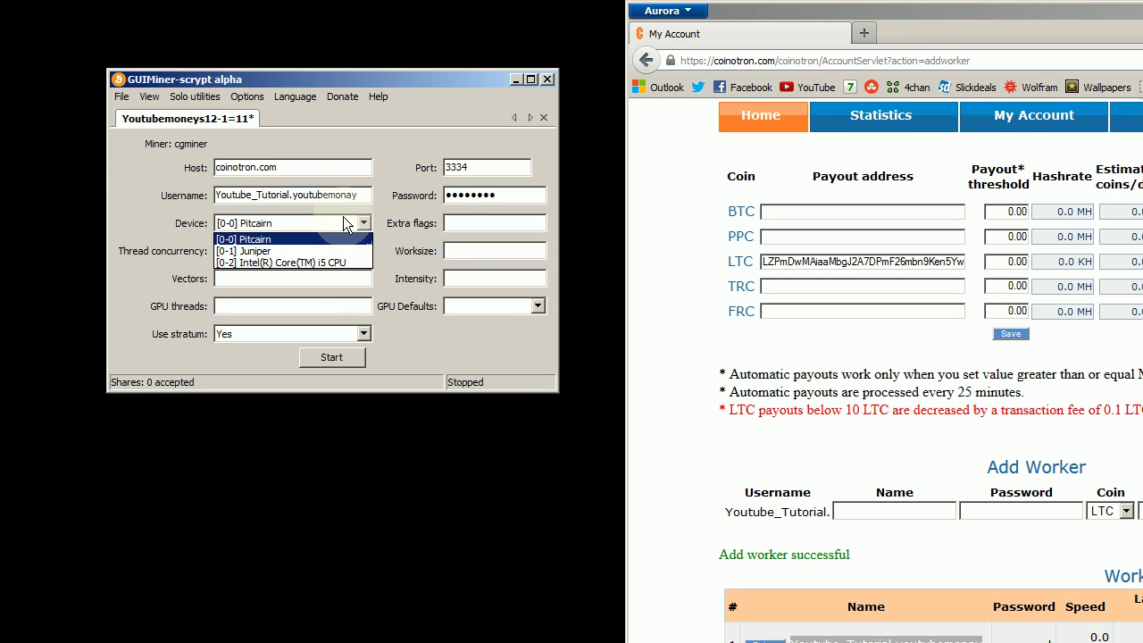
{"action": "left_click", "coordinate": [343, 217]}
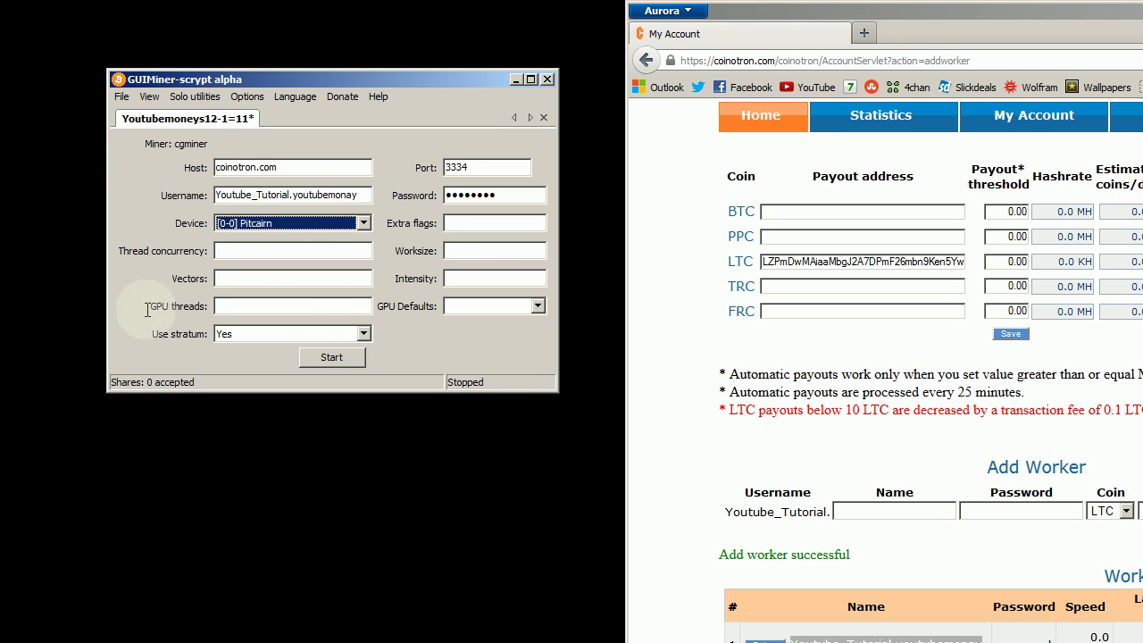
{"action": "left_click", "coordinate": [279, 219]}
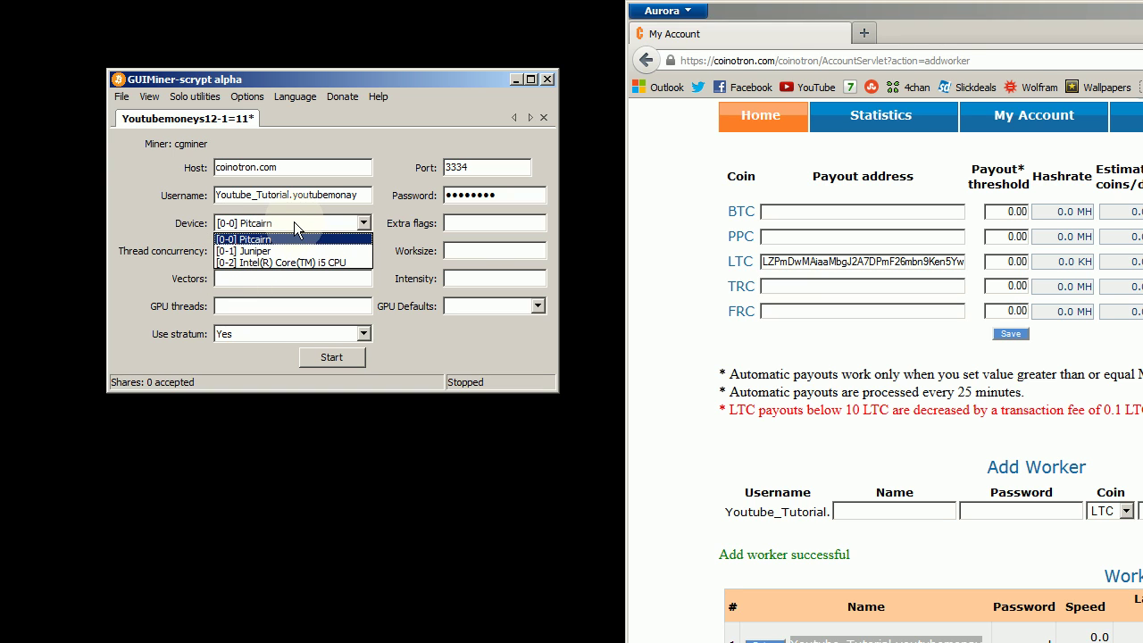
{"action": "left_click", "coordinate": [294, 223]}
{"action": "left_click", "coordinate": [299, 224]}
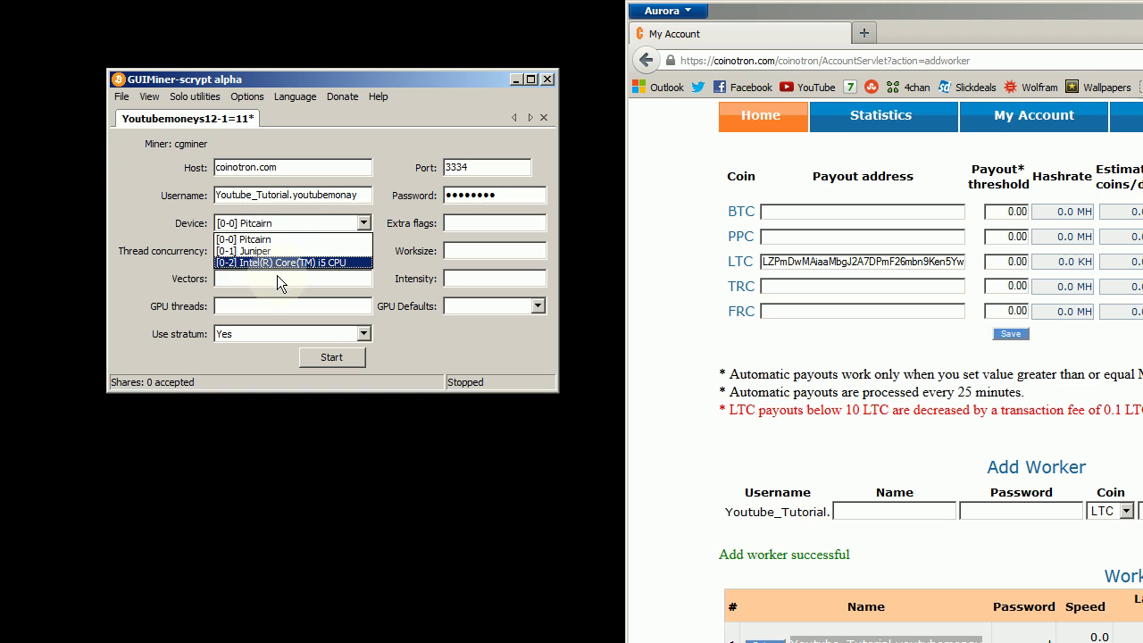
{"action": "left_click", "coordinate": [284, 251]}
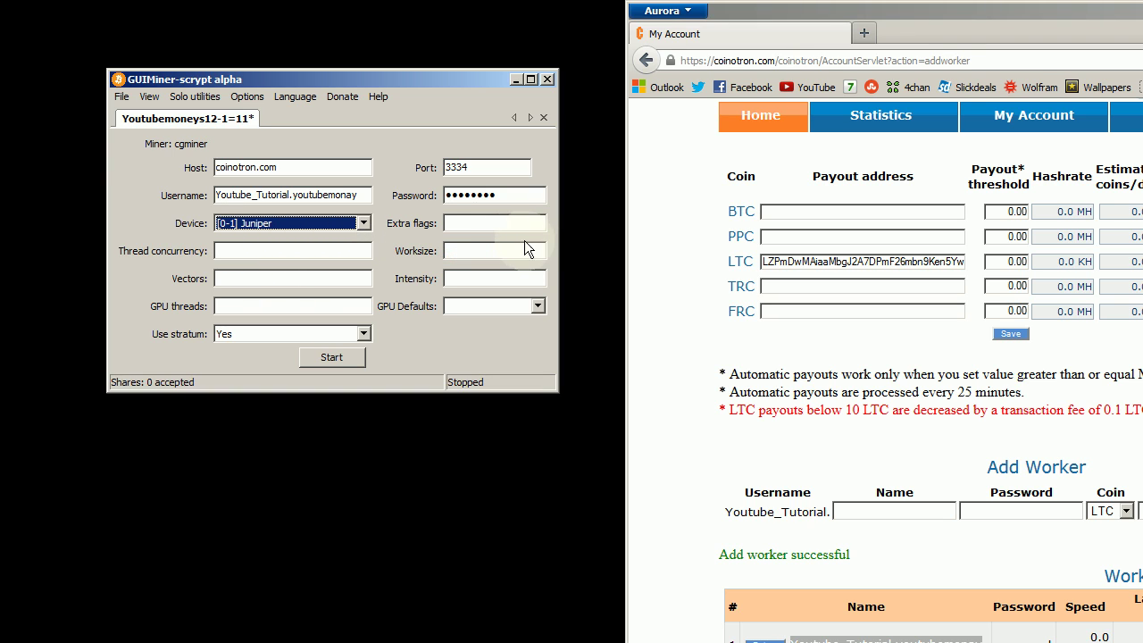
{"action": "left_click", "coordinate": [326, 251]}
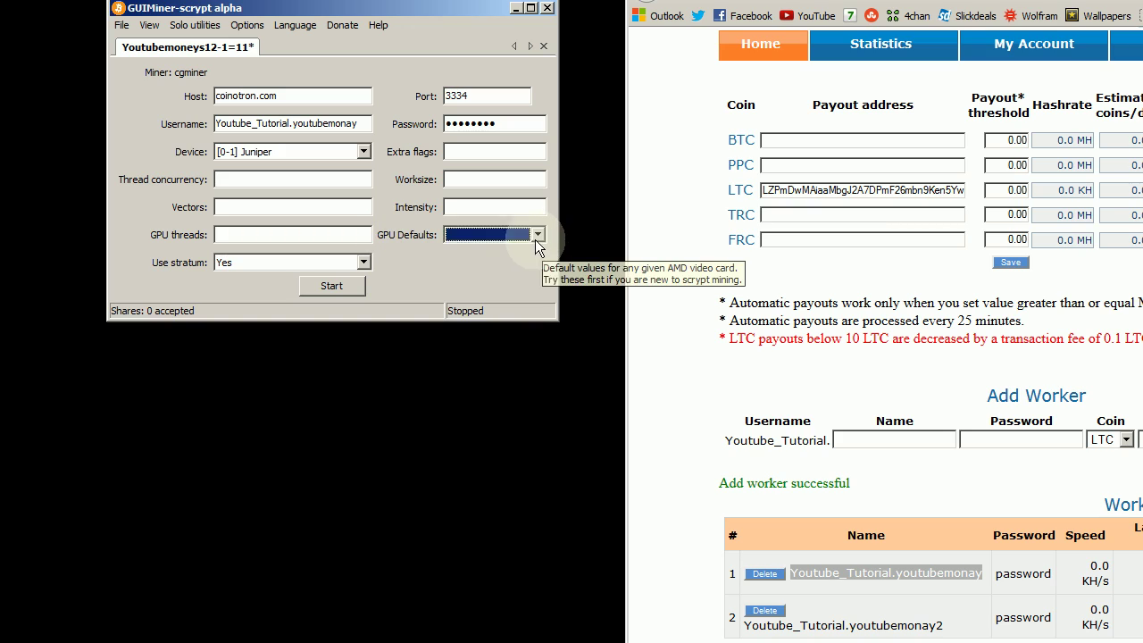
Step: Apply the 5770 GPU defaults: thread concurrency 3200, worksize 256, intensity 18
{"action": "left_click", "coordinate": [537, 236]}
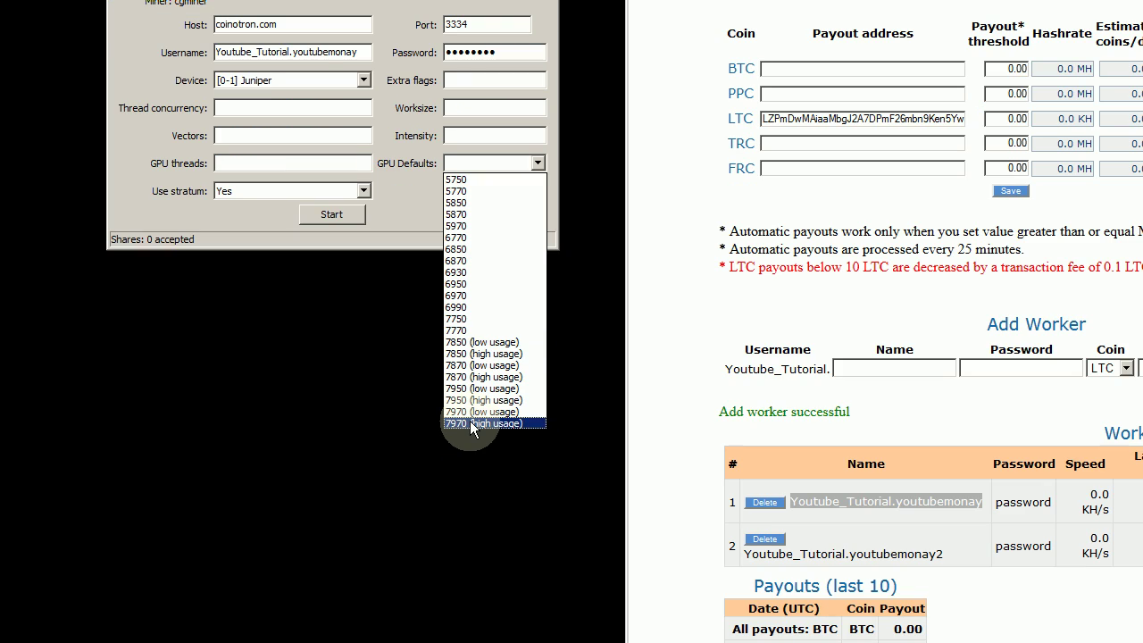
{"action": "left_click", "coordinate": [500, 192]}
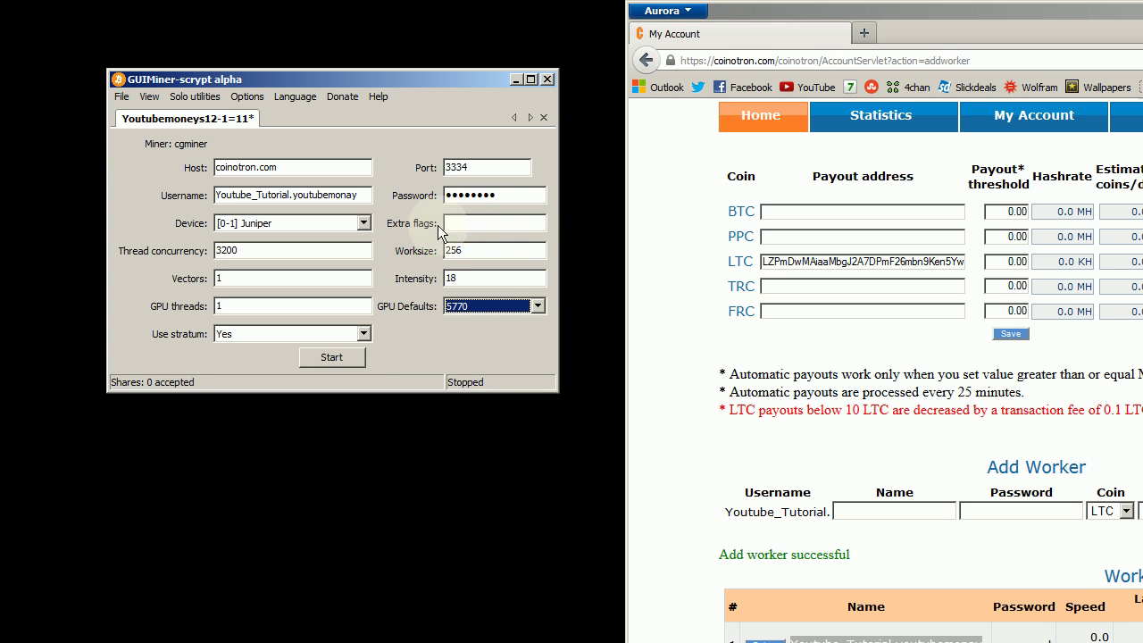
{"action": "left_click", "coordinate": [350, 250]}
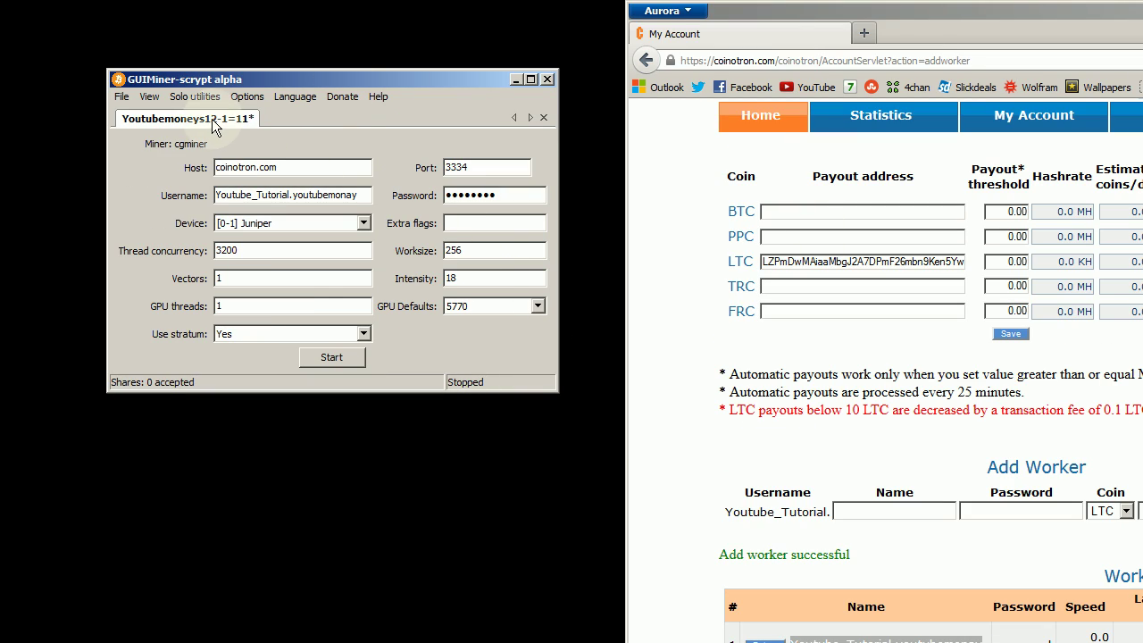
{"action": "left_click", "coordinate": [274, 250]}
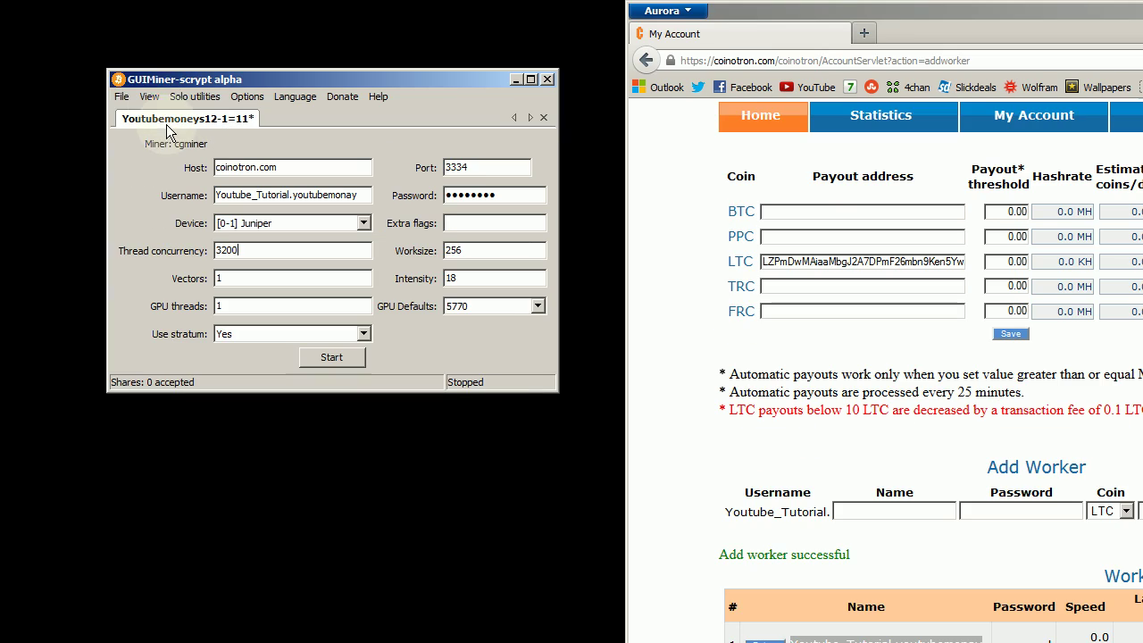
{"action": "left_click", "coordinate": [121, 97]}
Step: Create a second CG miner named 'bigassmuffinblaster'
{"action": "mouse_move", "coordinate": [132, 116]}
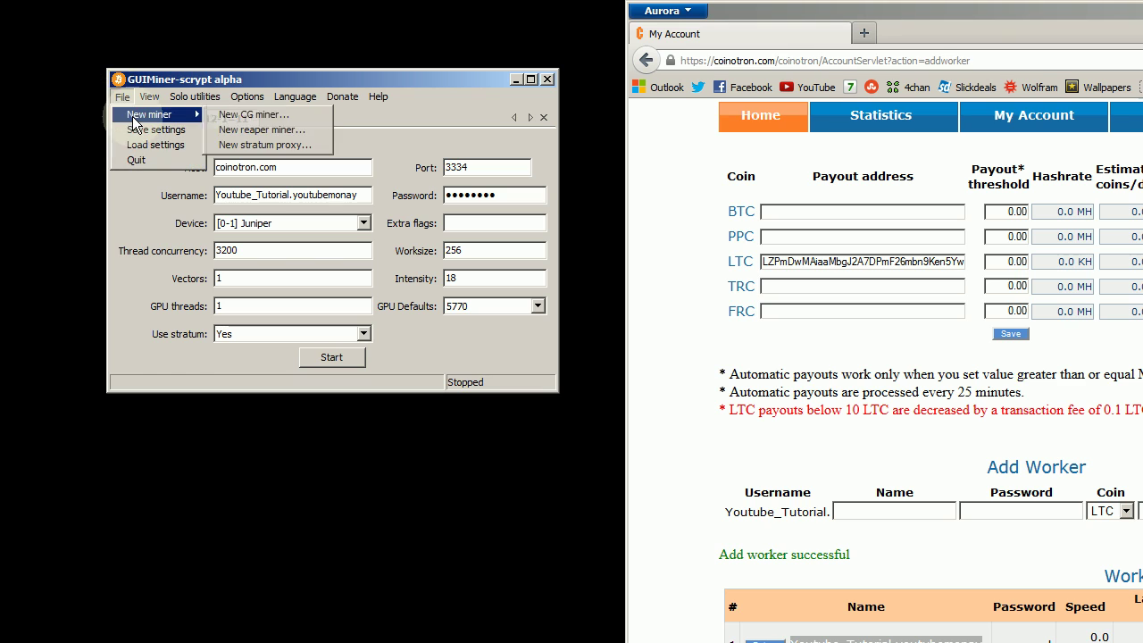
{"action": "left_click", "coordinate": [291, 114]}
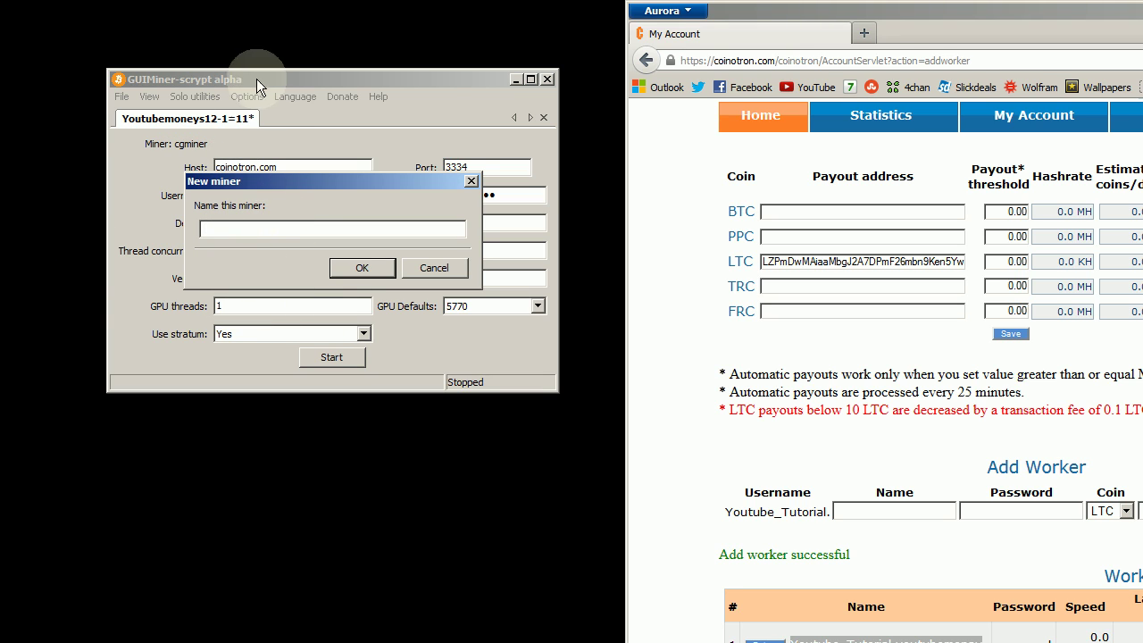
{"action": "left_click_drag", "start_coordinate": [266, 182], "coordinate": [553, 184]}
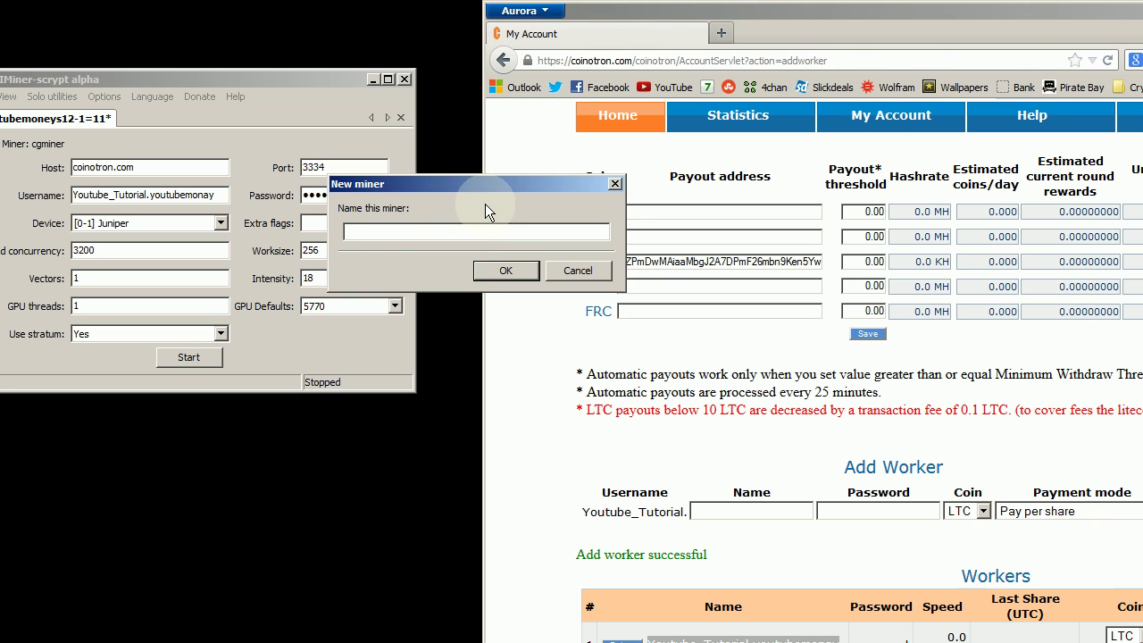
{"action": "type", "text": "bigassmuffinblaster"}
{"action": "key", "text": "Return"}
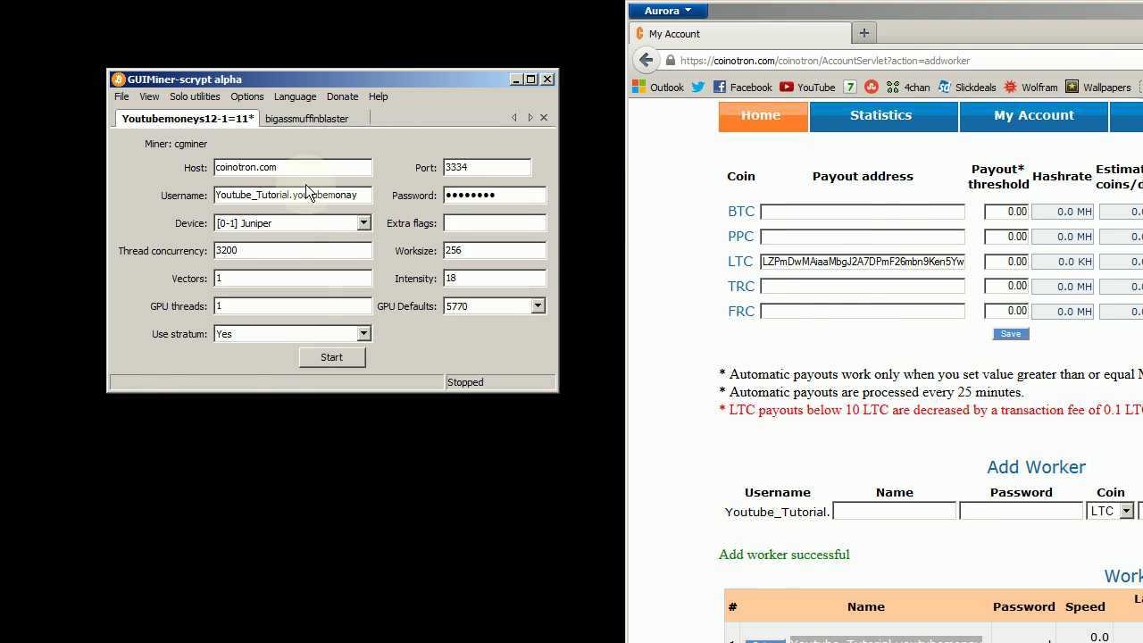
Step: On the bigassmuffinblaster tab, set host coinotron.com with port 3334
{"action": "left_click", "coordinate": [312, 118]}
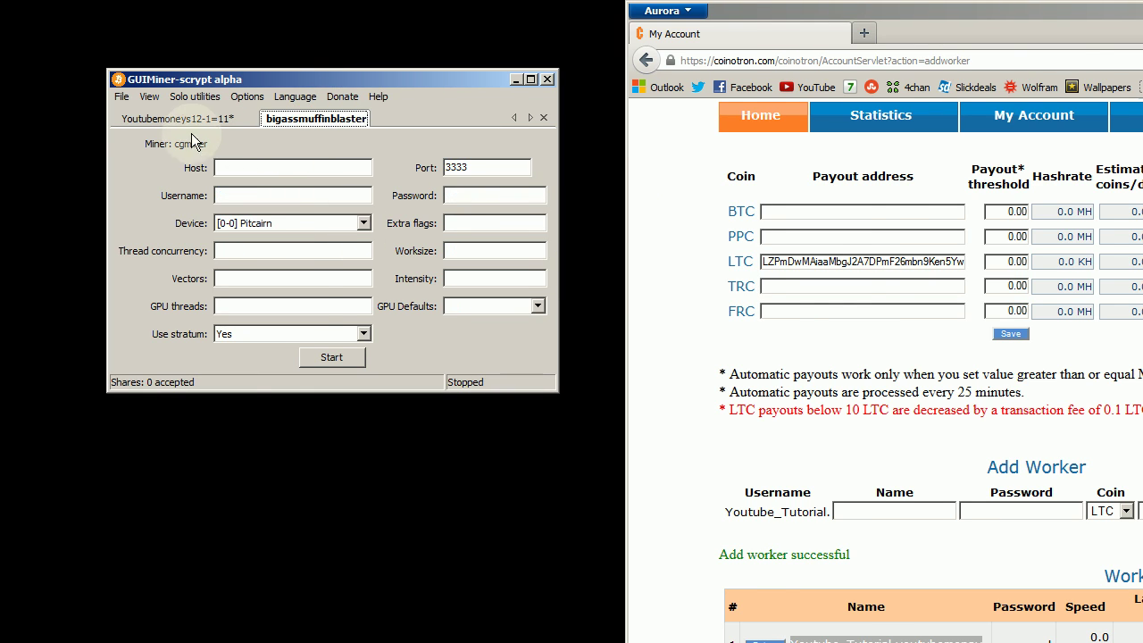
{"action": "left_click", "coordinate": [256, 172]}
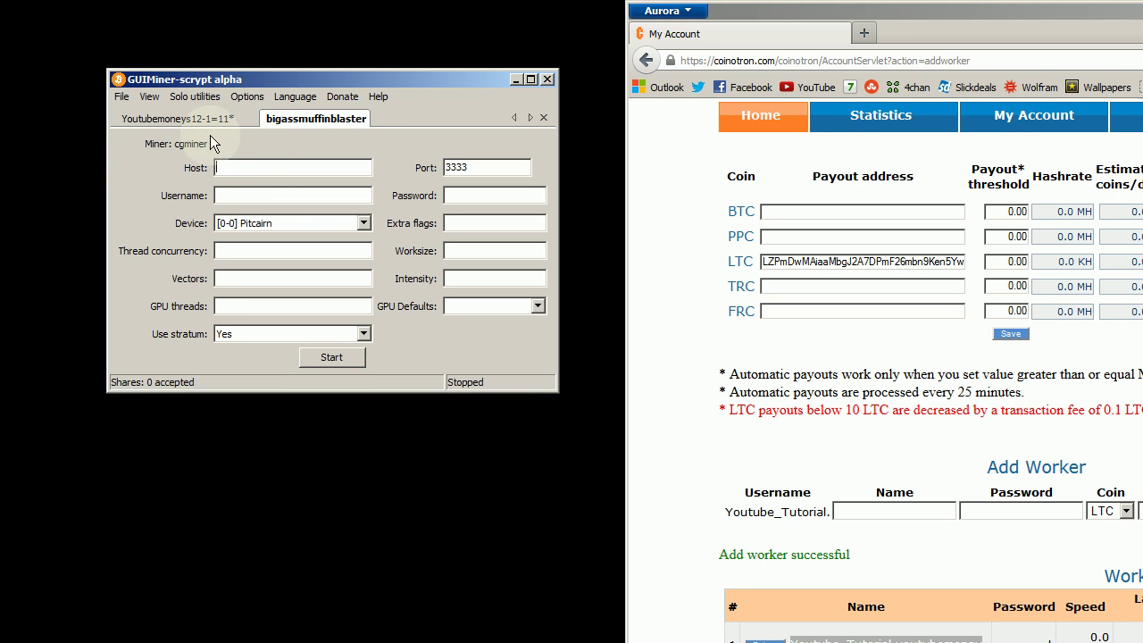
{"action": "type", "text": "coino"}
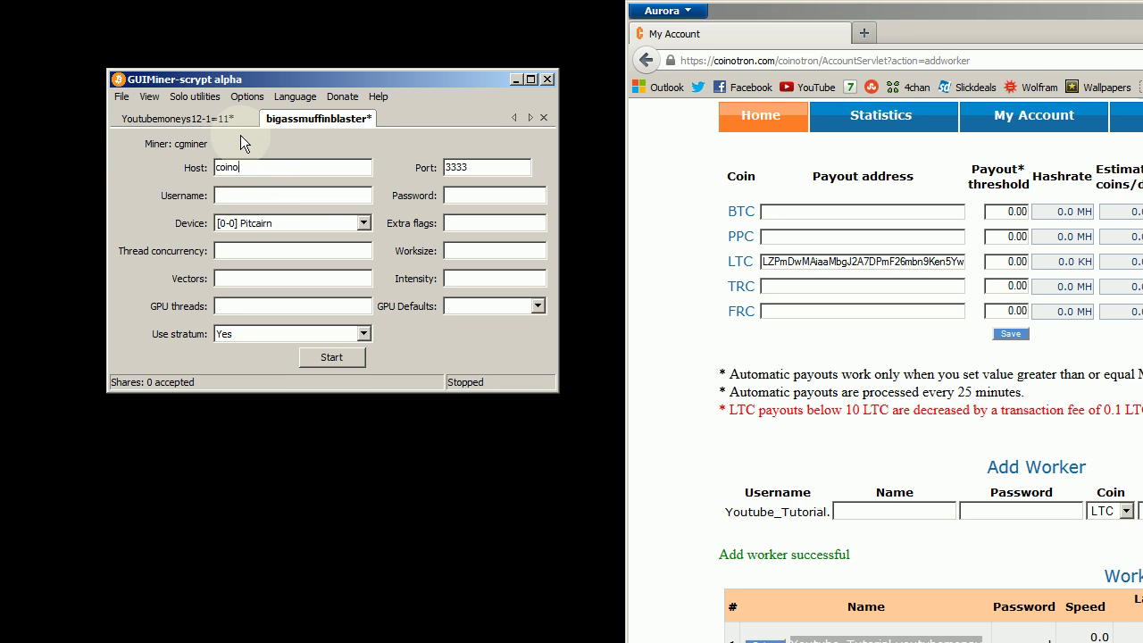
{"action": "type", "text": ".com"}
{"action": "key", "text": "Tab"}
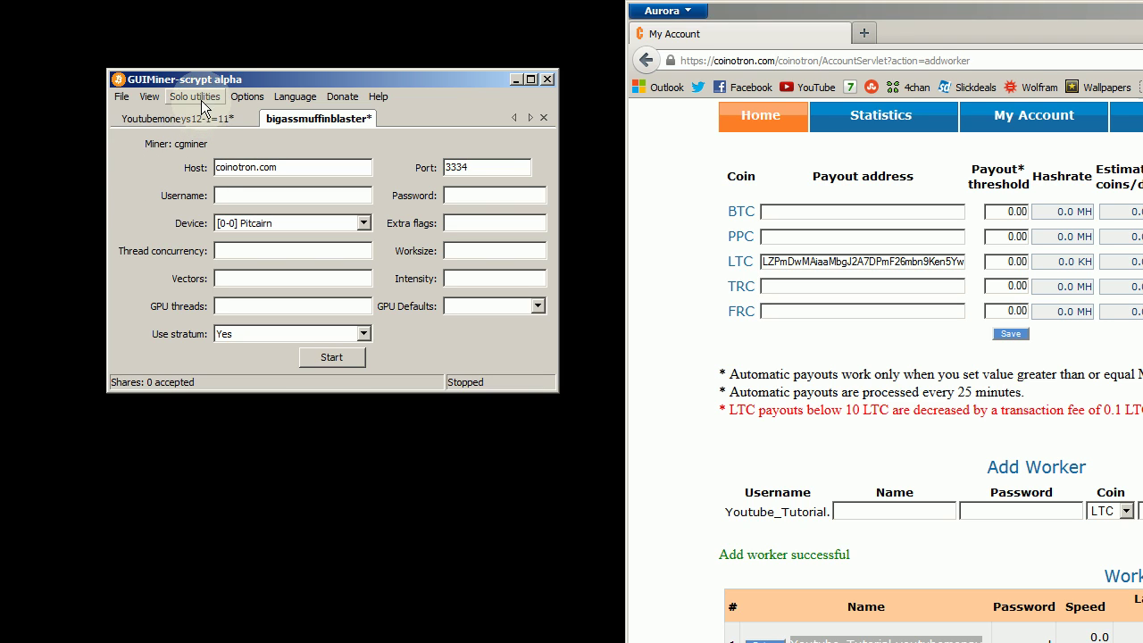
Step: Duplicate the bigassmuffinblaster miner as 'newname' and close the original tab
{"action": "right_click", "coordinate": [177, 113]}
{"action": "left_click", "coordinate": [205, 136]}
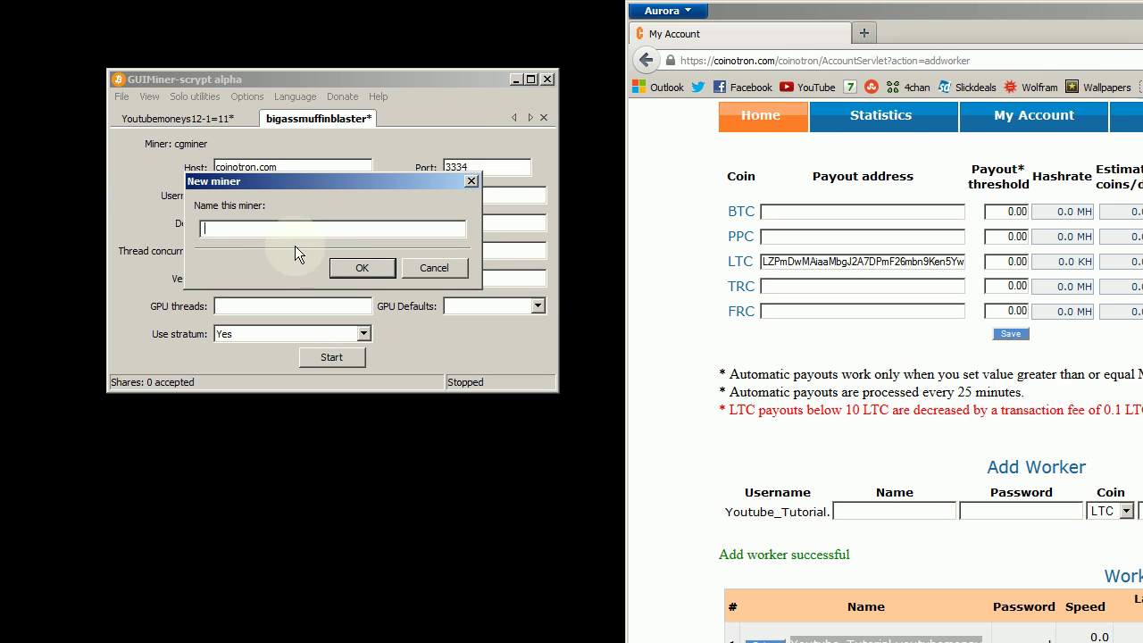
{"action": "type", "text": "newname"}
{"action": "key", "text": "Return"}
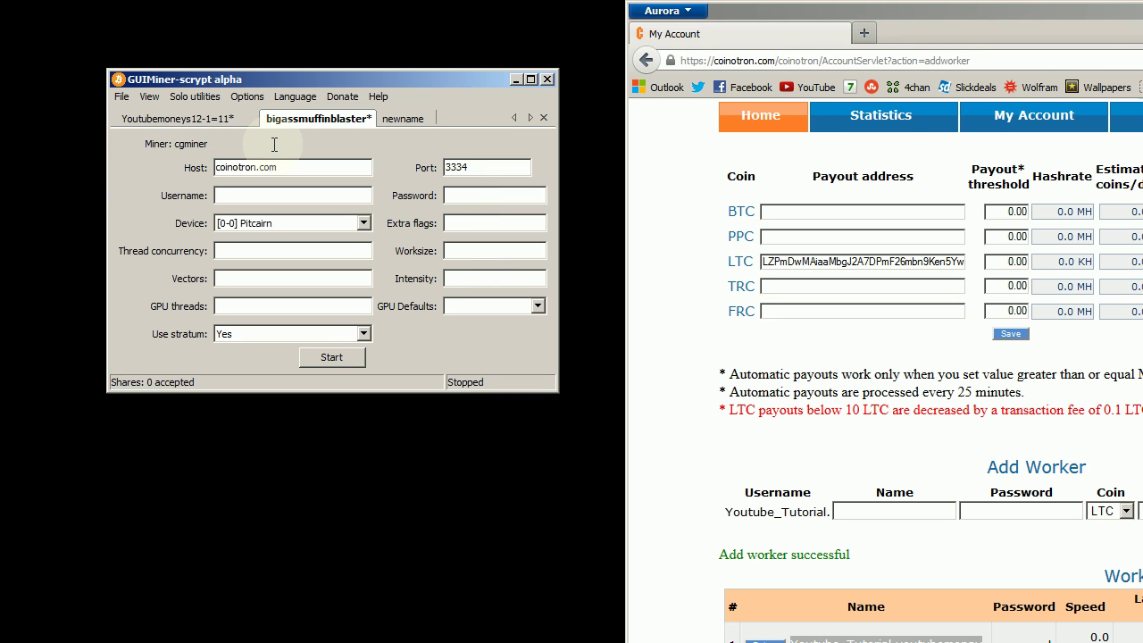
{"action": "right_click", "coordinate": [355, 116]}
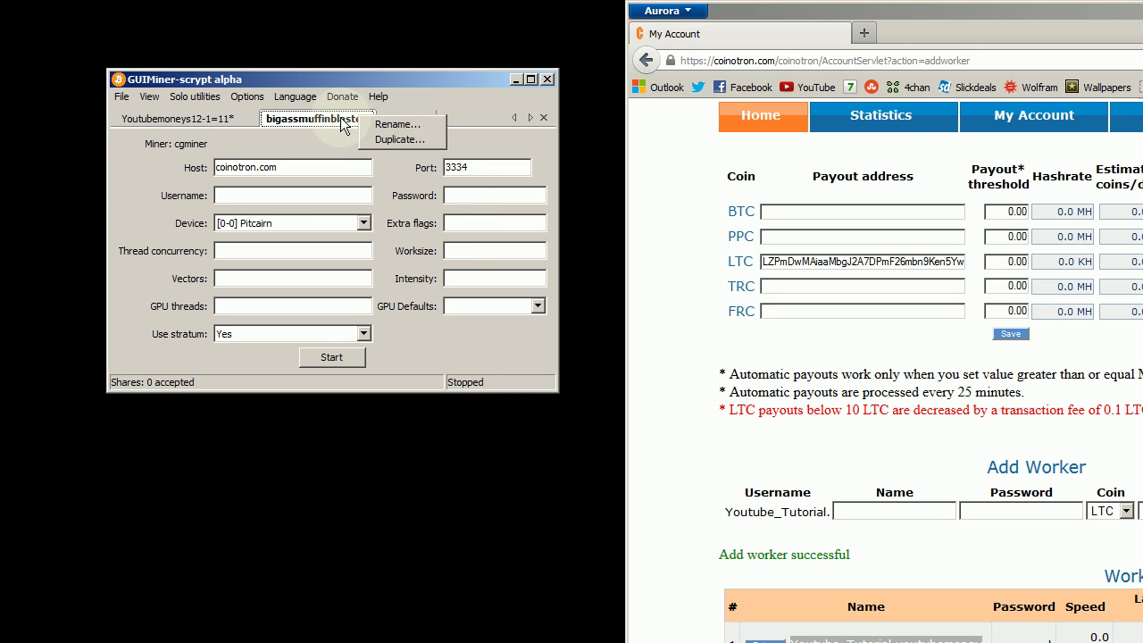
{"action": "key", "text": "Escape"}
{"action": "left_click", "coordinate": [543, 117]}
Step: Compare the newname miner's settings with the first miner's tab
{"action": "left_click", "coordinate": [288, 118]}
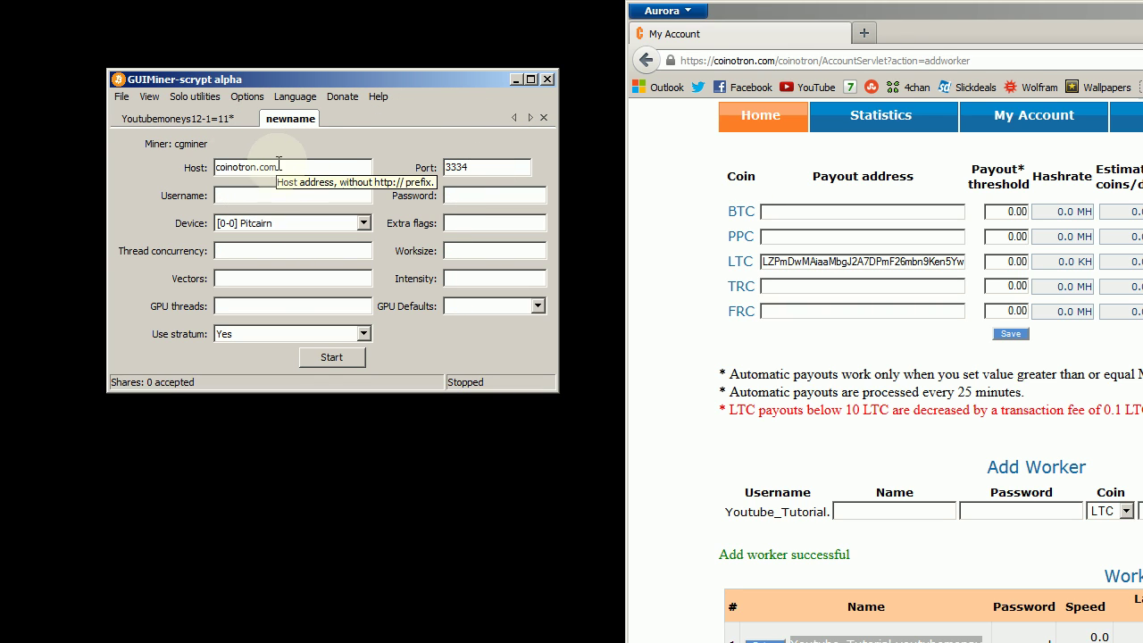
{"action": "left_click", "coordinate": [179, 120]}
{"action": "left_click", "coordinate": [277, 118]}
{"action": "left_click", "coordinate": [219, 120]}
{"action": "left_click", "coordinate": [286, 119]}
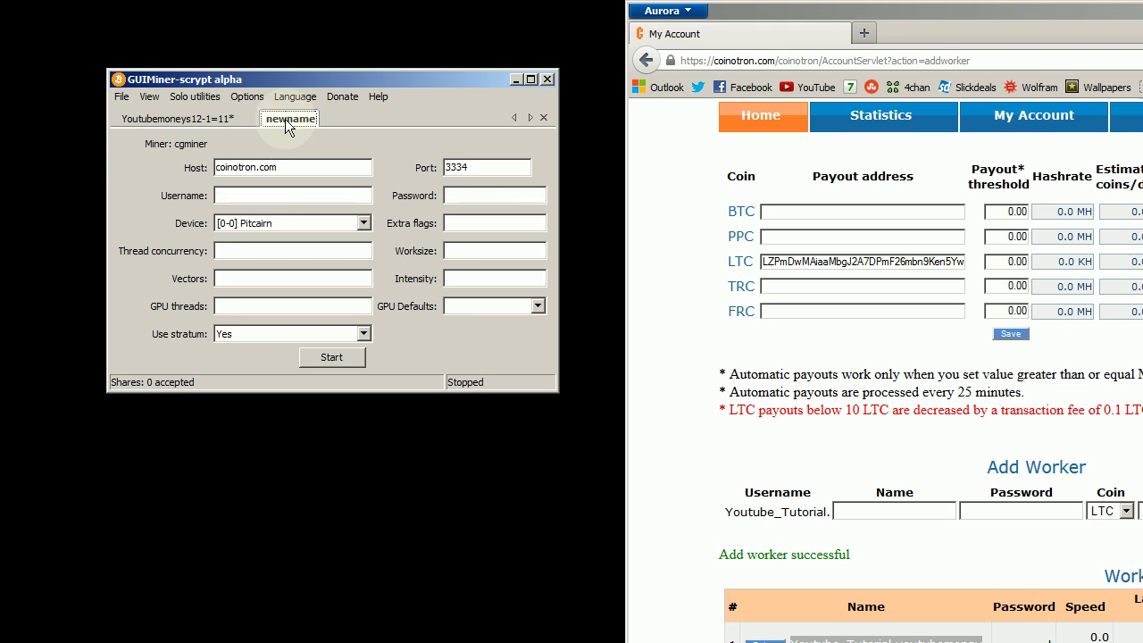
{"action": "left_click", "coordinate": [187, 120]}
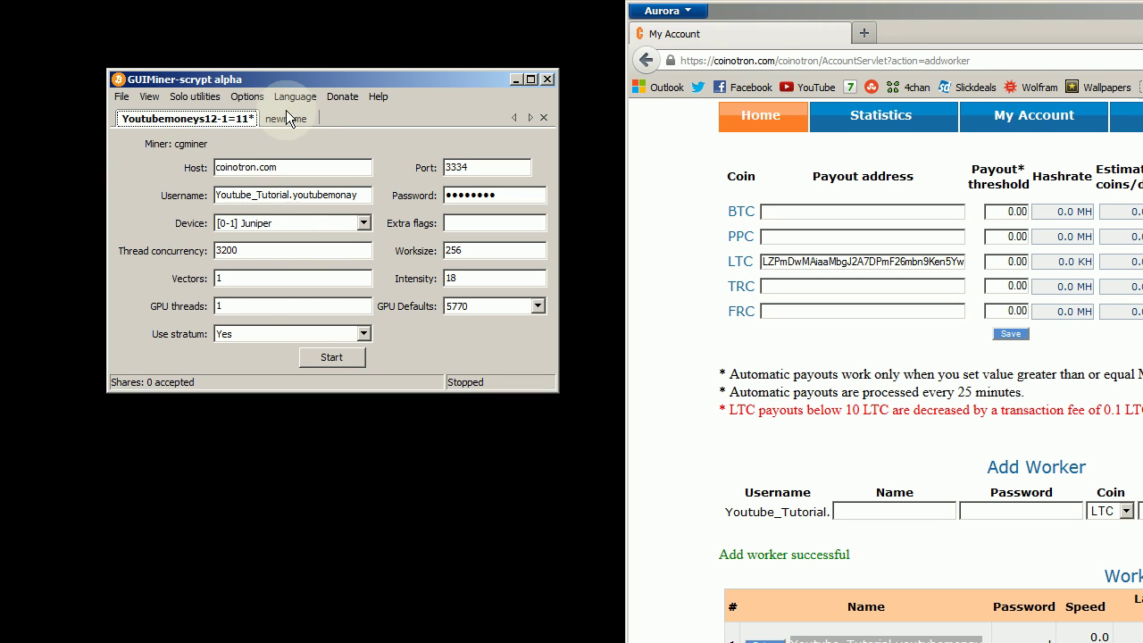
{"action": "left_click", "coordinate": [289, 119]}
{"action": "left_click", "coordinate": [212, 123]}
{"action": "left_click", "coordinate": [287, 119]}
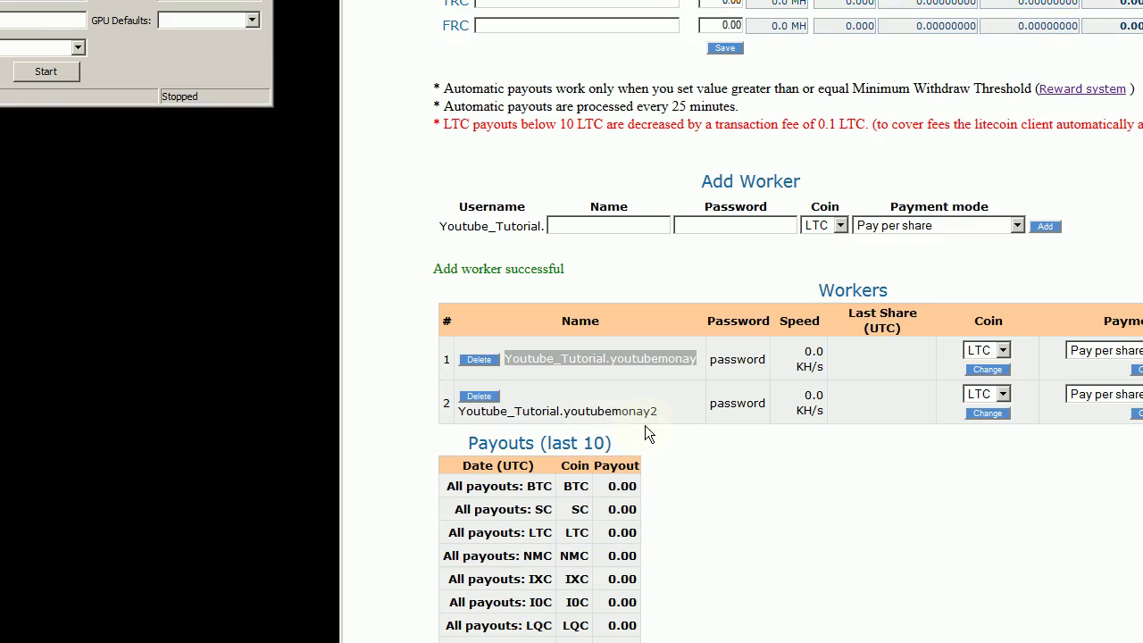
Step: Copy the second worker's name from Coinotron's Workers list
{"action": "left_click", "coordinate": [663, 418]}
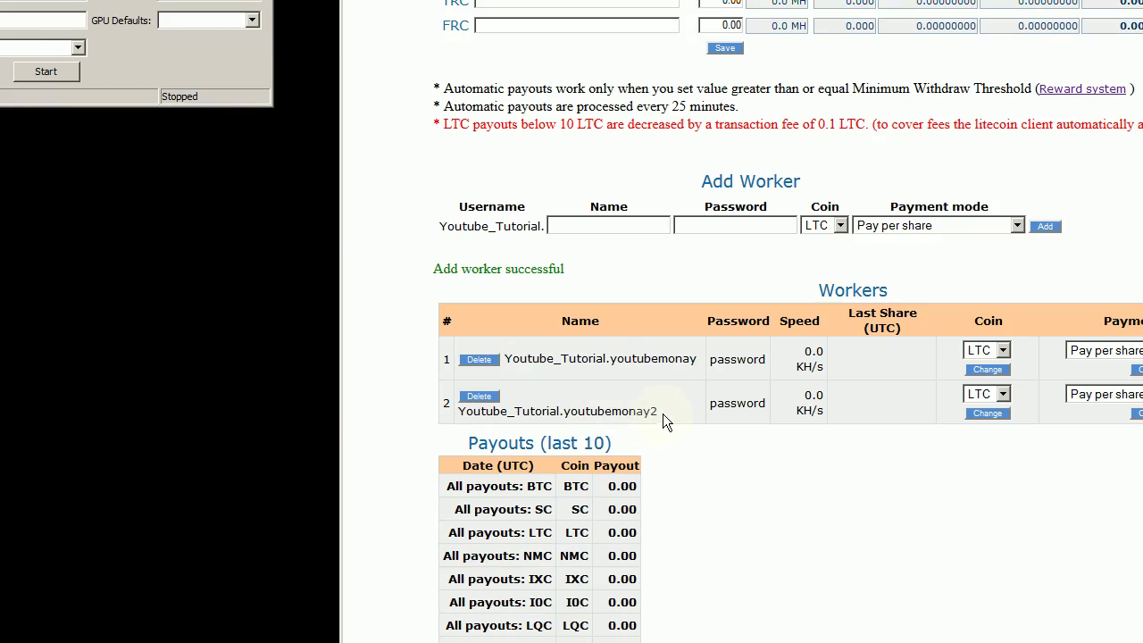
{"action": "left_click_drag", "start_coordinate": [662, 413], "coordinate": [483, 409]}
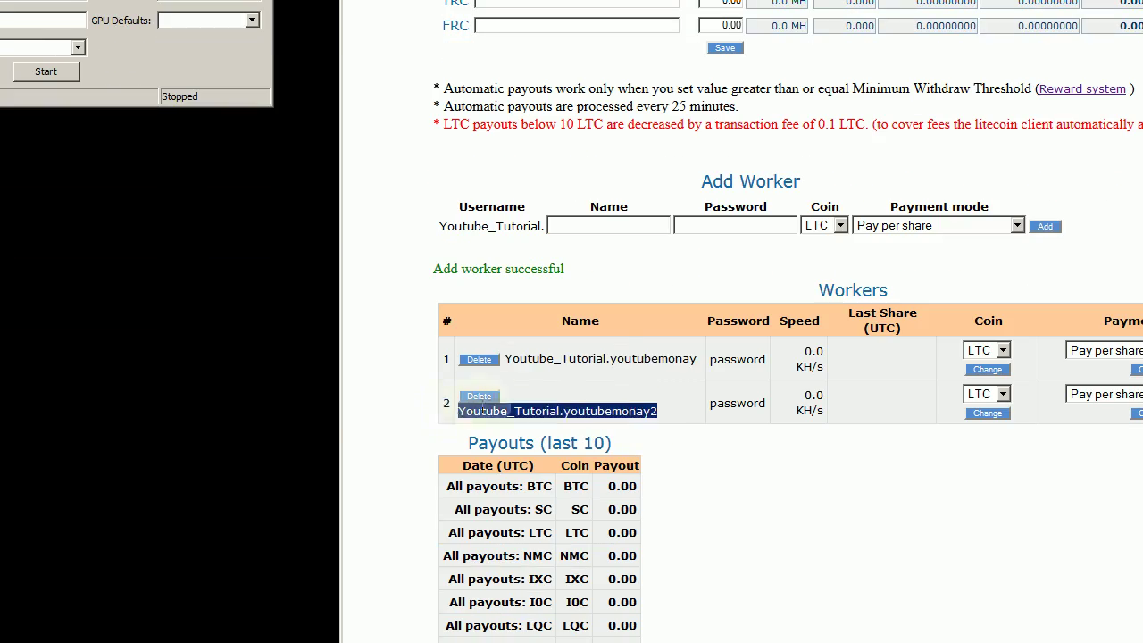
{"action": "right_click", "coordinate": [482, 409]}
{"action": "left_click", "coordinate": [505, 433]}
{"action": "triple_click", "coordinate": [516, 409]}
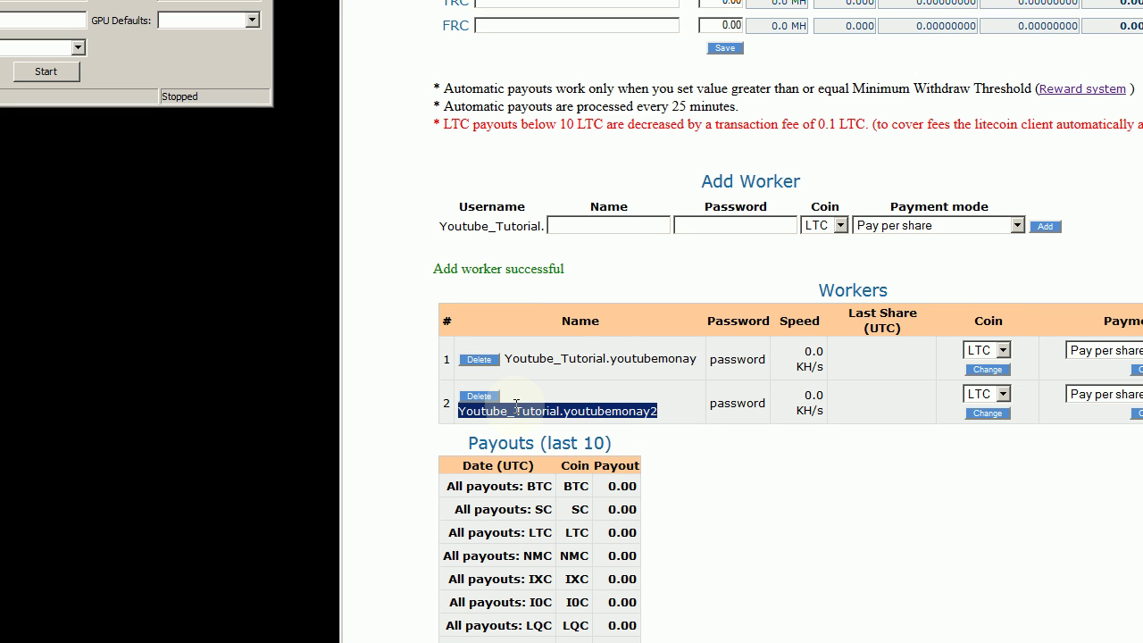
{"action": "right_click", "coordinate": [517, 407]}
{"action": "left_click", "coordinate": [536, 416]}
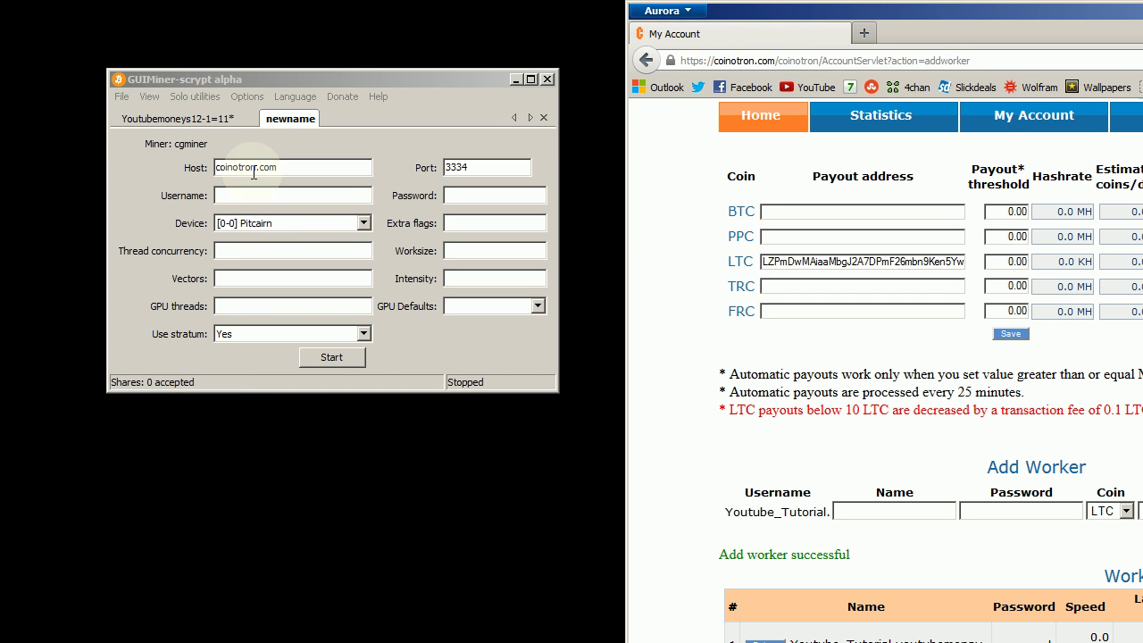
Step: Paste the second worker's name as newname's username, enter the password, and keep Pitcairn
{"action": "right_click", "coordinate": [254, 196]}
{"action": "left_click", "coordinate": [304, 260]}
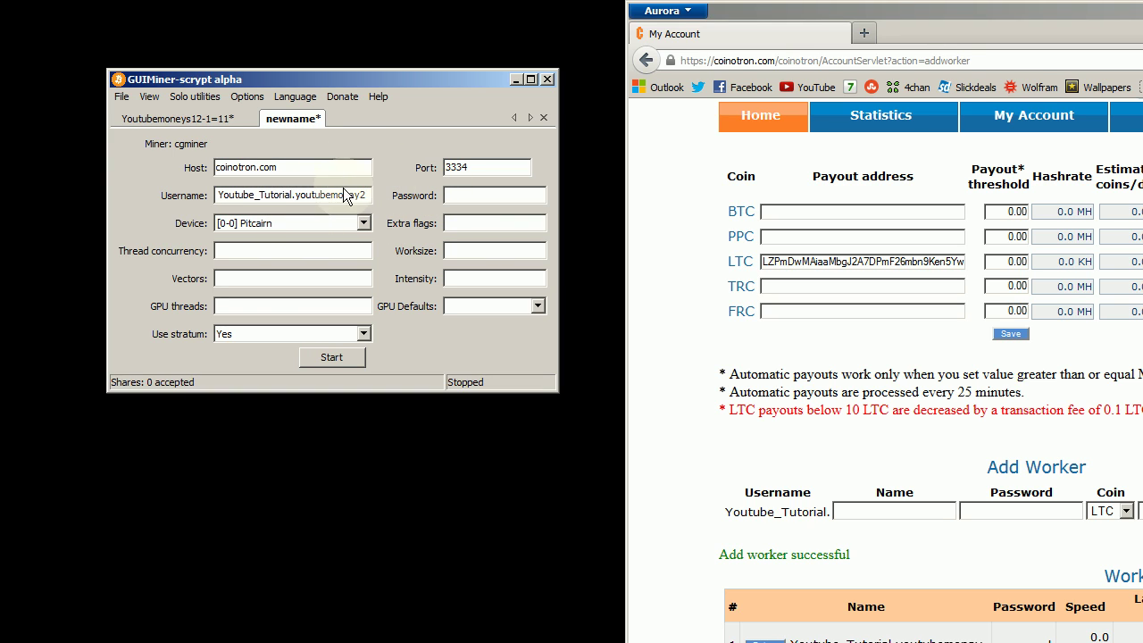
{"action": "left_click", "coordinate": [487, 195]}
{"action": "left_click", "coordinate": [282, 223]}
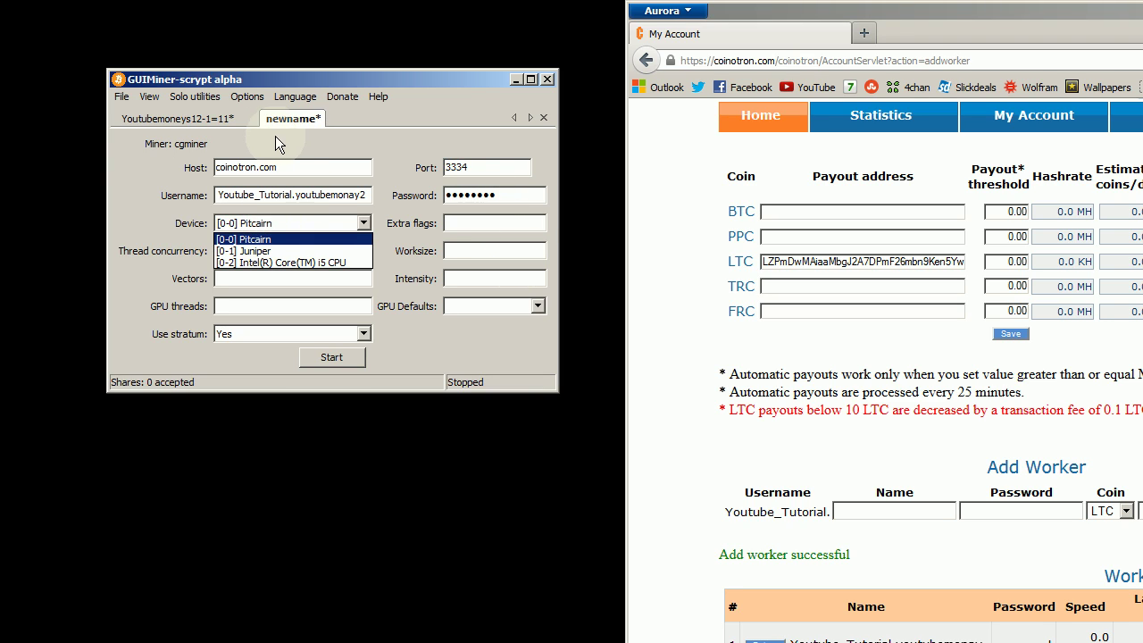
{"action": "left_click", "coordinate": [287, 241]}
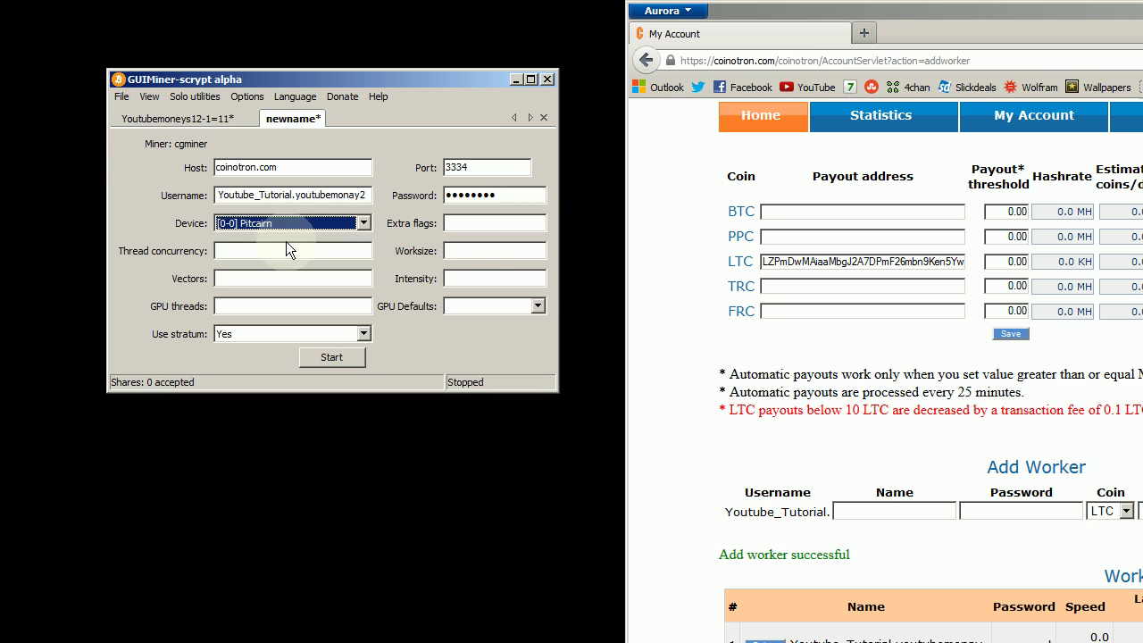
Step: Apply the 7850 (high usage) GPU defaults: thread concurrency 12404, intensity 20
{"action": "left_click", "coordinate": [535, 306]}
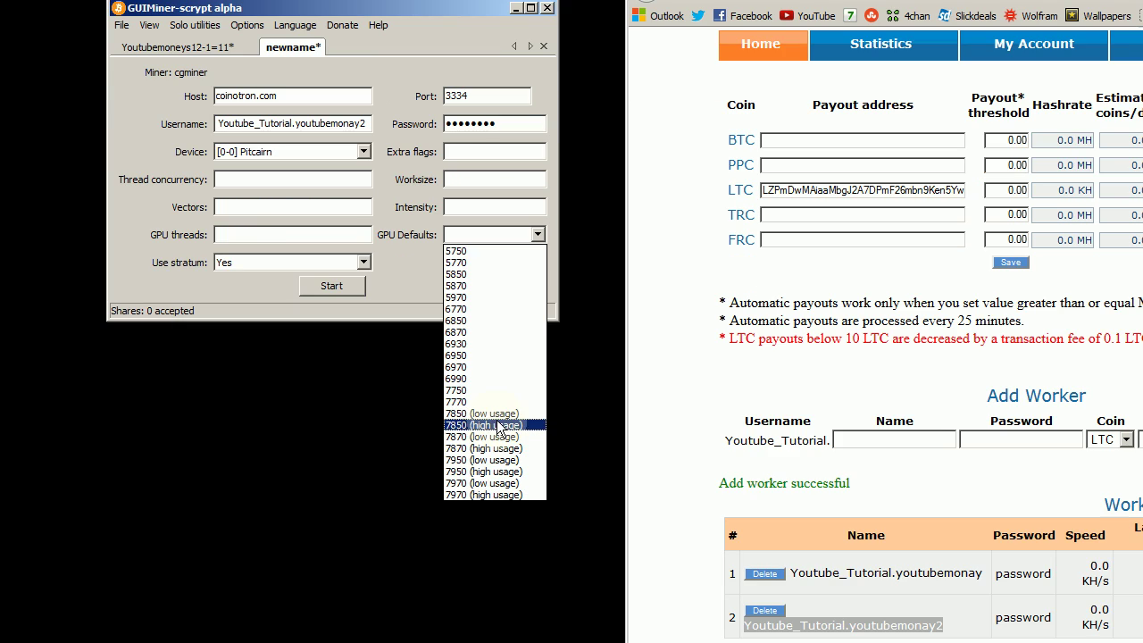
{"action": "left_click", "coordinate": [506, 426]}
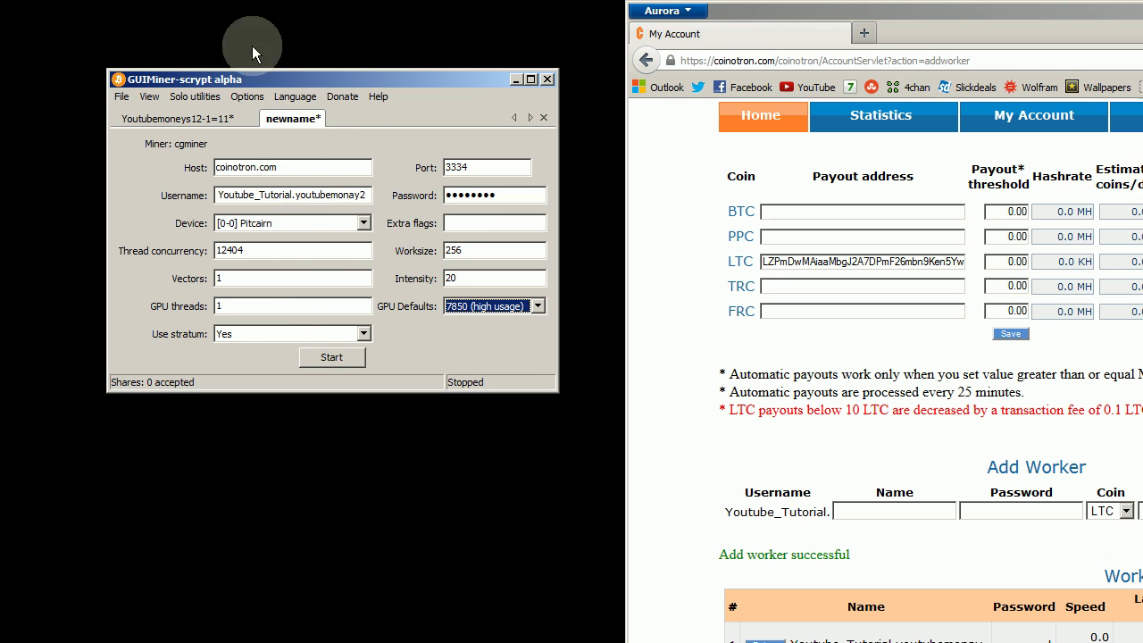
{"action": "left_click_drag", "start_coordinate": [279, 75], "coordinate": [303, 99]}
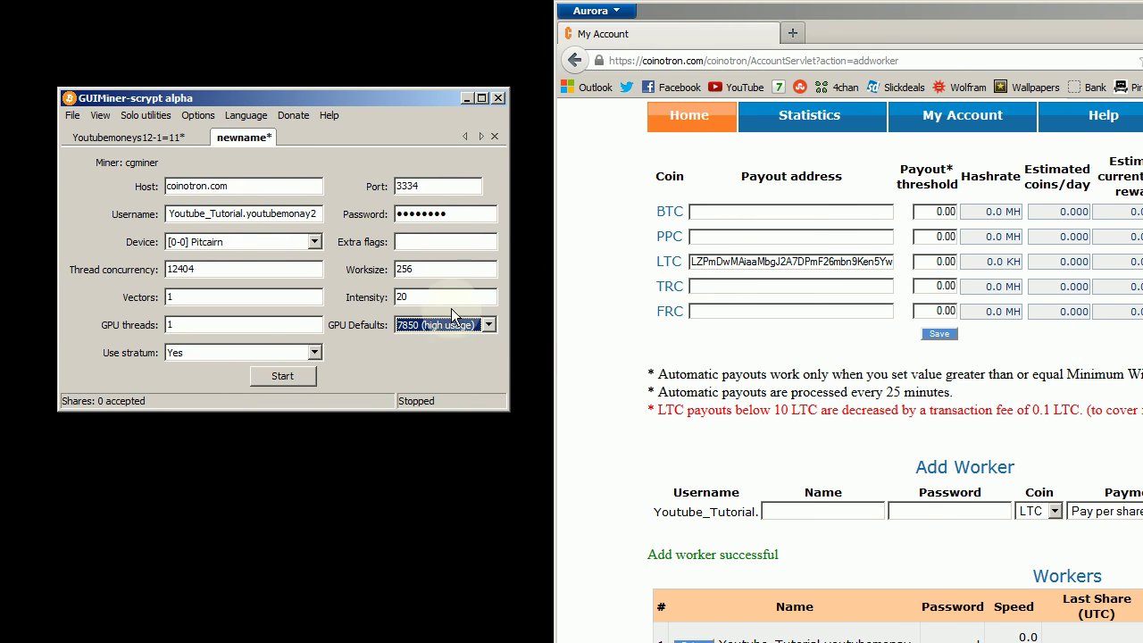
{"action": "left_click", "coordinate": [427, 333]}
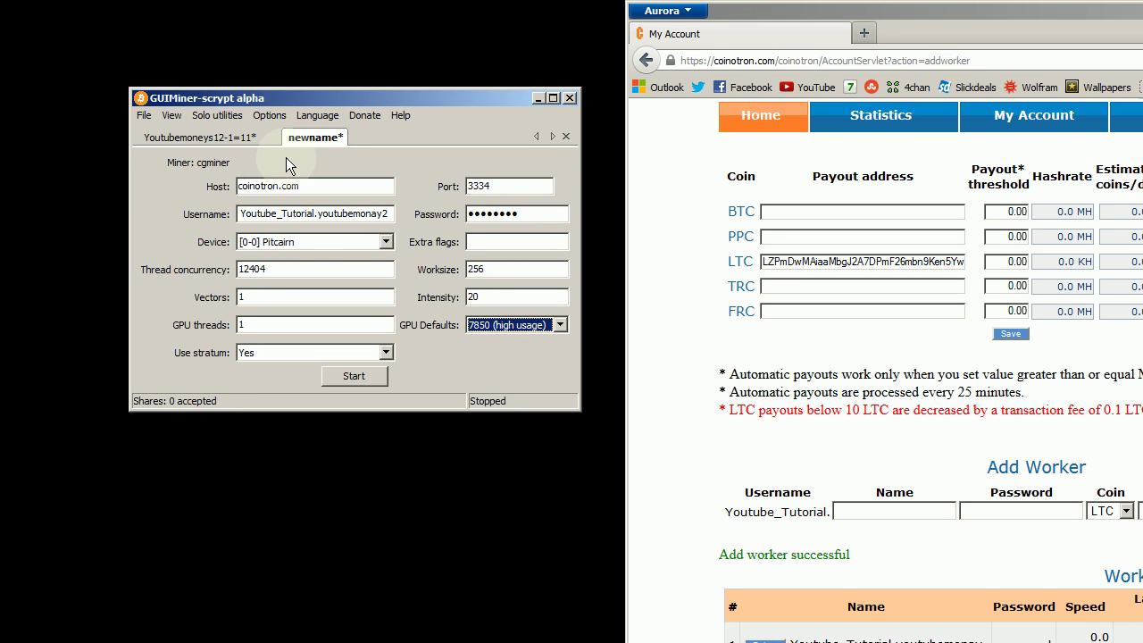
{"action": "left_click", "coordinate": [178, 116]}
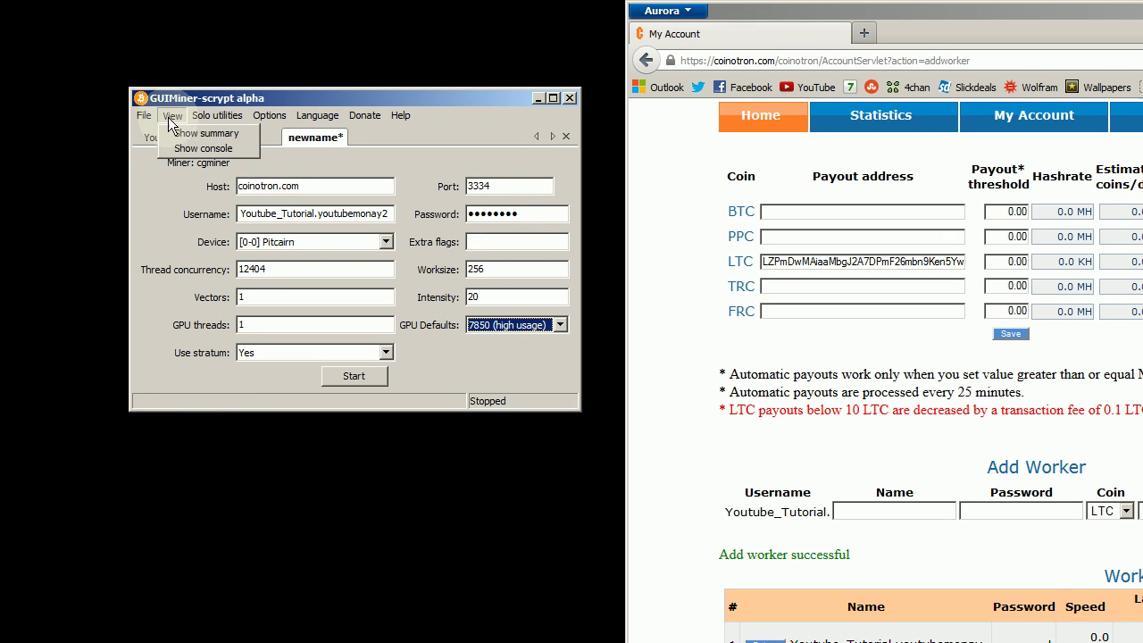
{"action": "left_click", "coordinate": [169, 131]}
{"action": "left_click", "coordinate": [169, 116]}
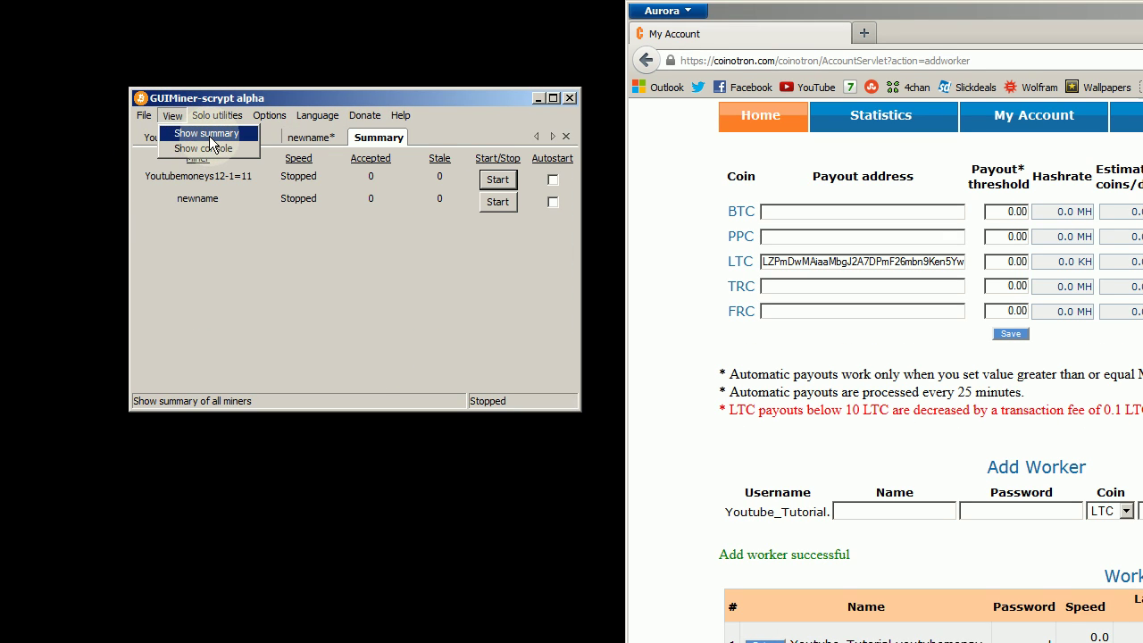
{"action": "left_click", "coordinate": [212, 150]}
{"action": "left_click", "coordinate": [442, 139]}
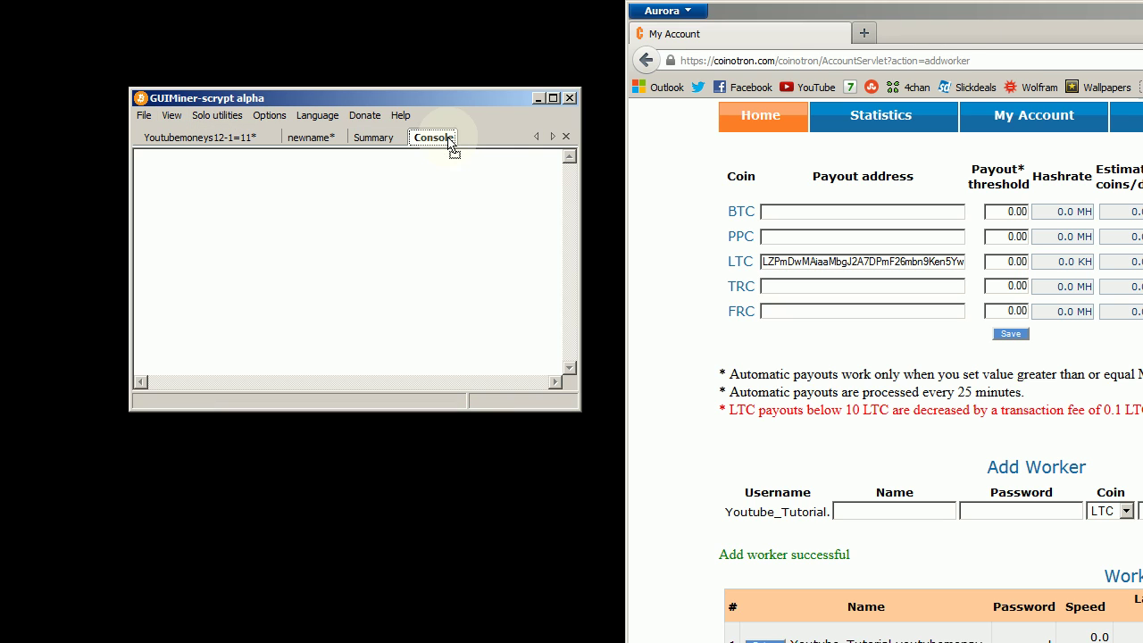
{"action": "left_click", "coordinate": [373, 137]}
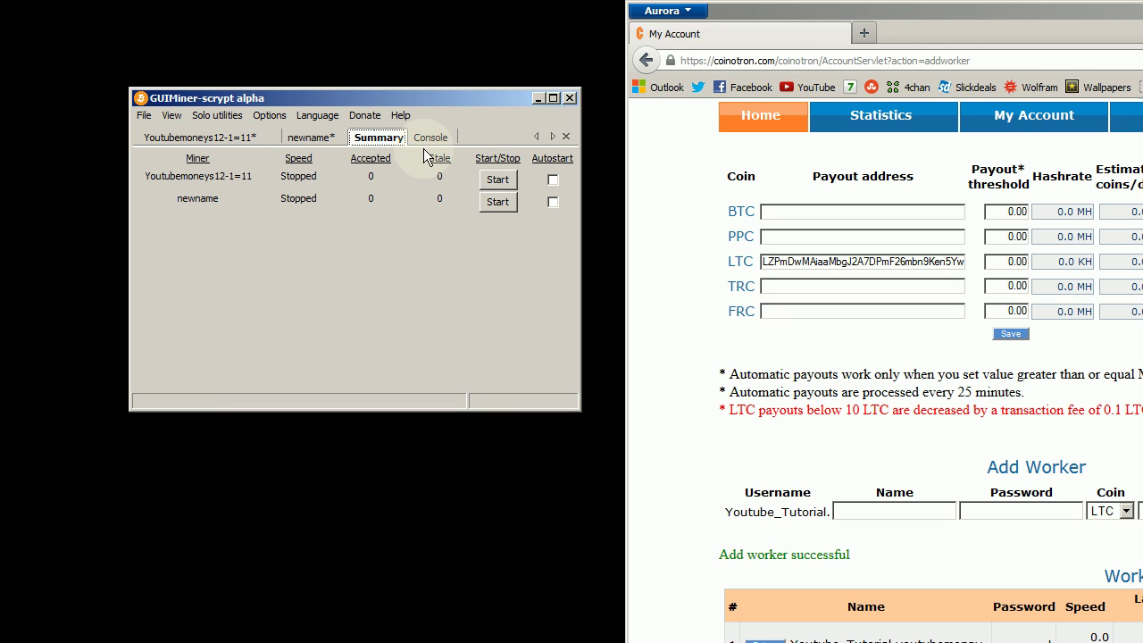
{"action": "left_click", "coordinate": [217, 115]}
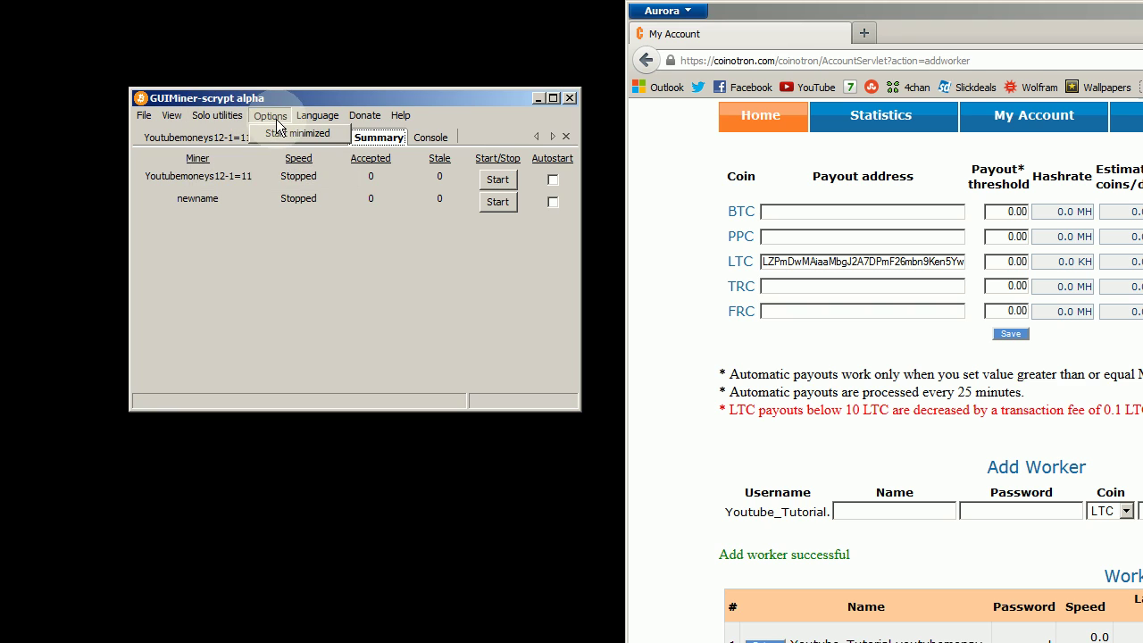
{"action": "left_click", "coordinate": [308, 117]}
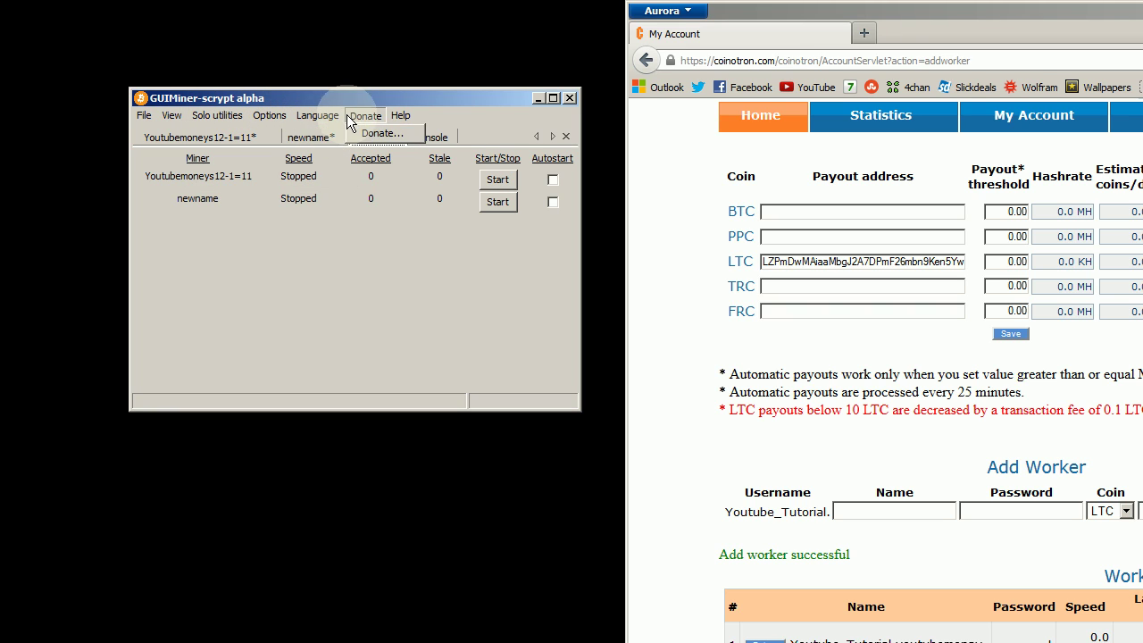
{"action": "mouse_move", "coordinate": [401, 115]}
{"action": "left_click", "coordinate": [172, 115]}
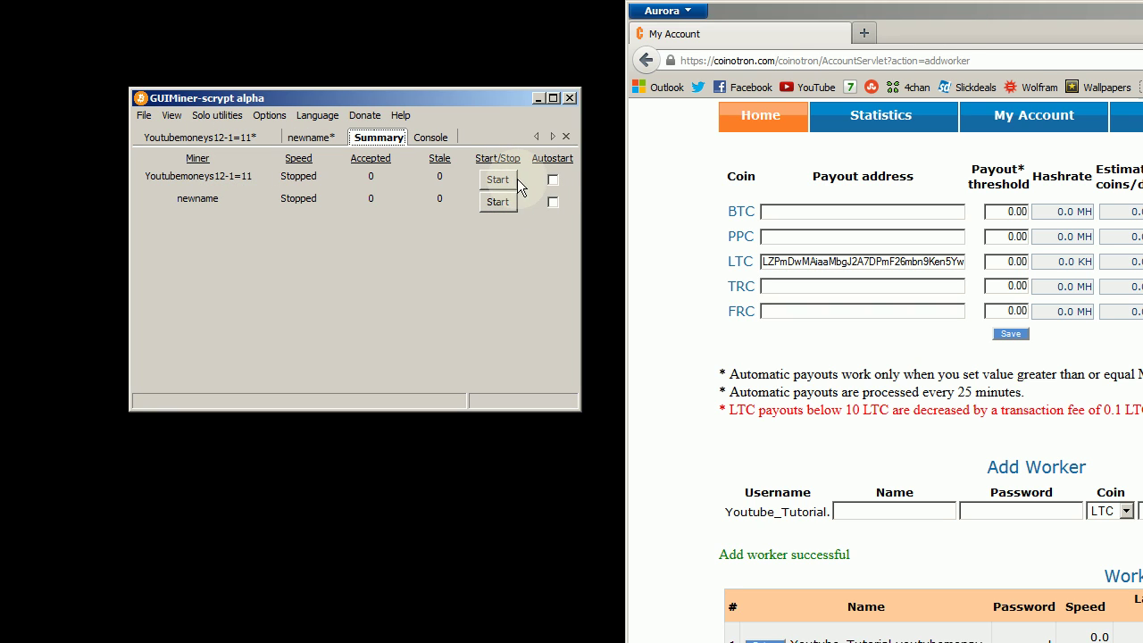
Step: Compare the Youtubemoneys12-1=11 and newname tabs, ending on Youtubemoneys12-1=11's Juniper, 3200, intensity 18 settings
{"action": "left_click", "coordinate": [232, 140]}
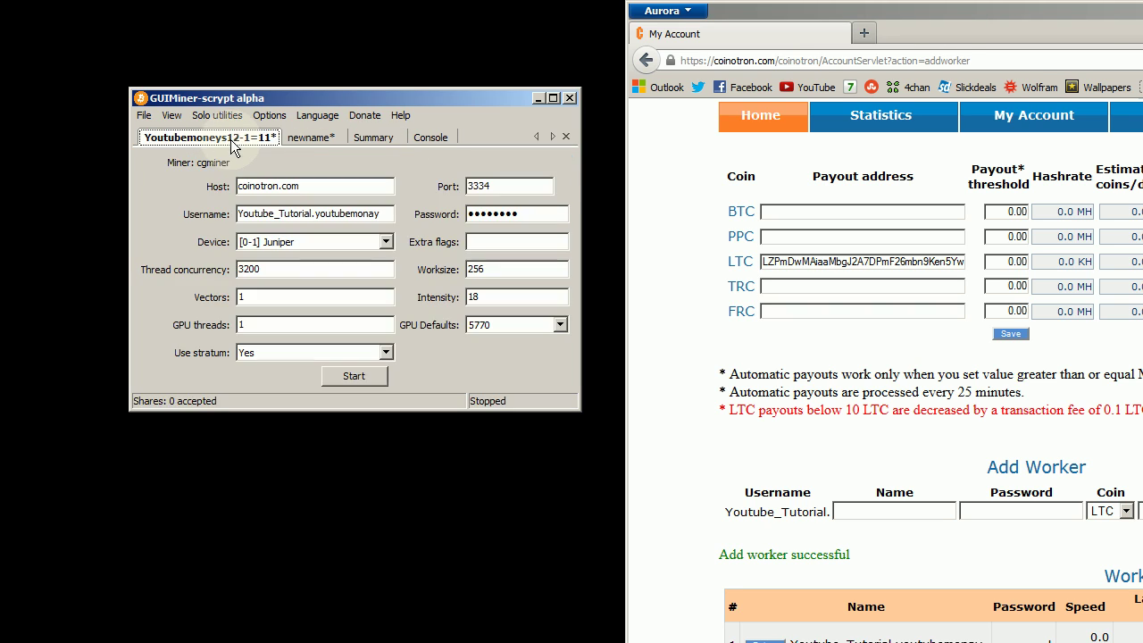
{"action": "left_click", "coordinate": [321, 140]}
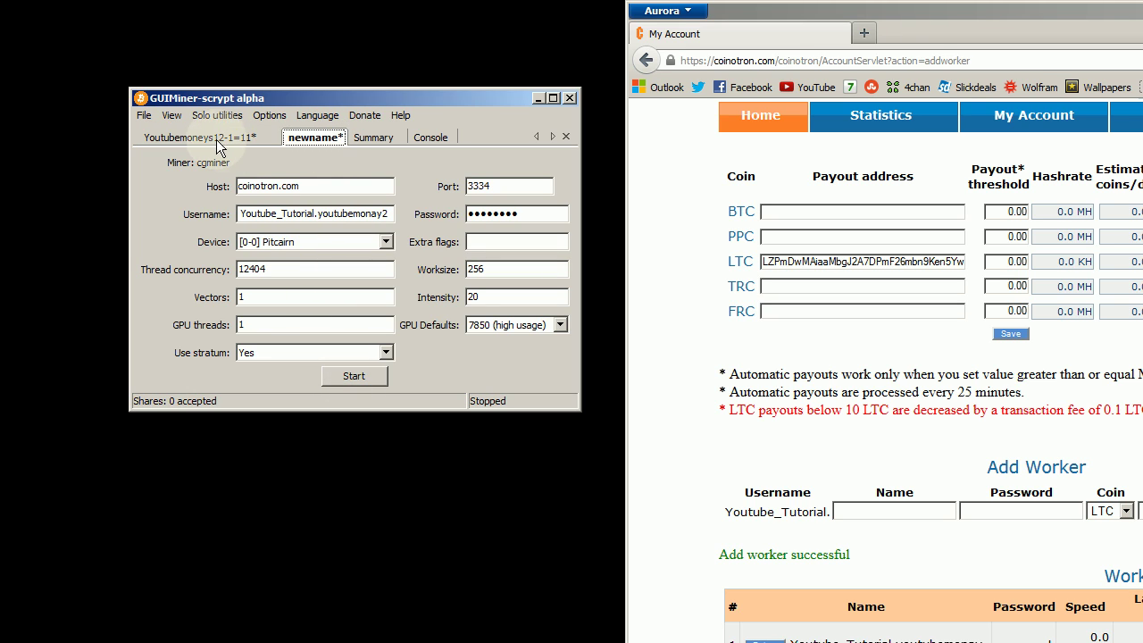
{"action": "left_click", "coordinate": [214, 139]}
{"action": "left_click", "coordinate": [382, 139]}
{"action": "left_click", "coordinate": [198, 139]}
{"action": "left_click", "coordinate": [304, 137]}
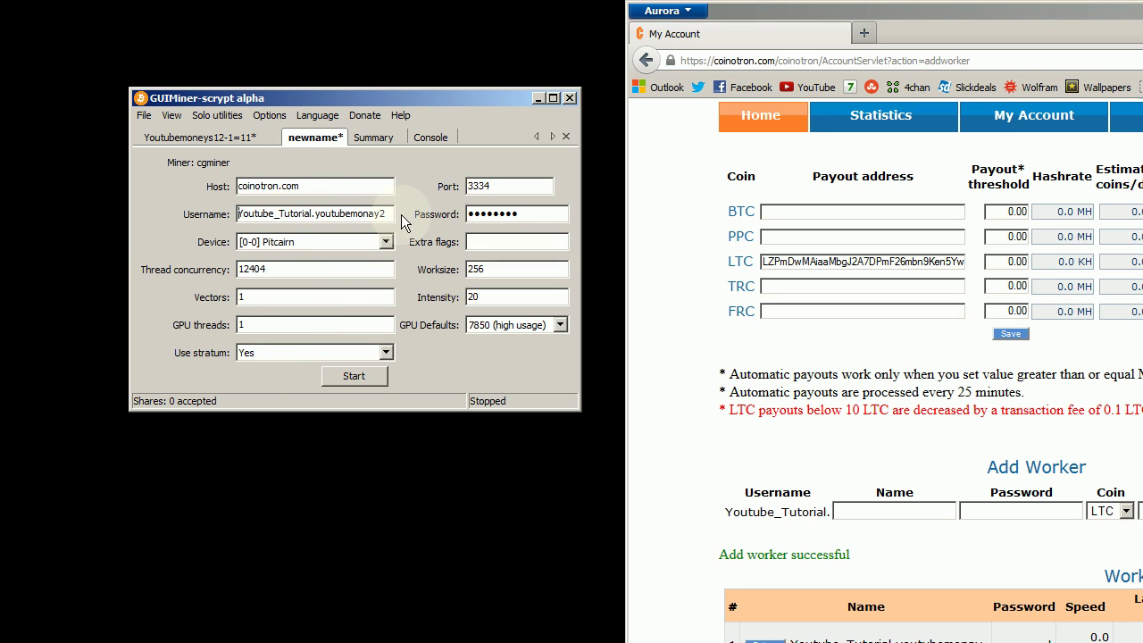
{"action": "left_click", "coordinate": [210, 145]}
{"action": "left_click", "coordinate": [294, 140]}
{"action": "left_click", "coordinate": [224, 149]}
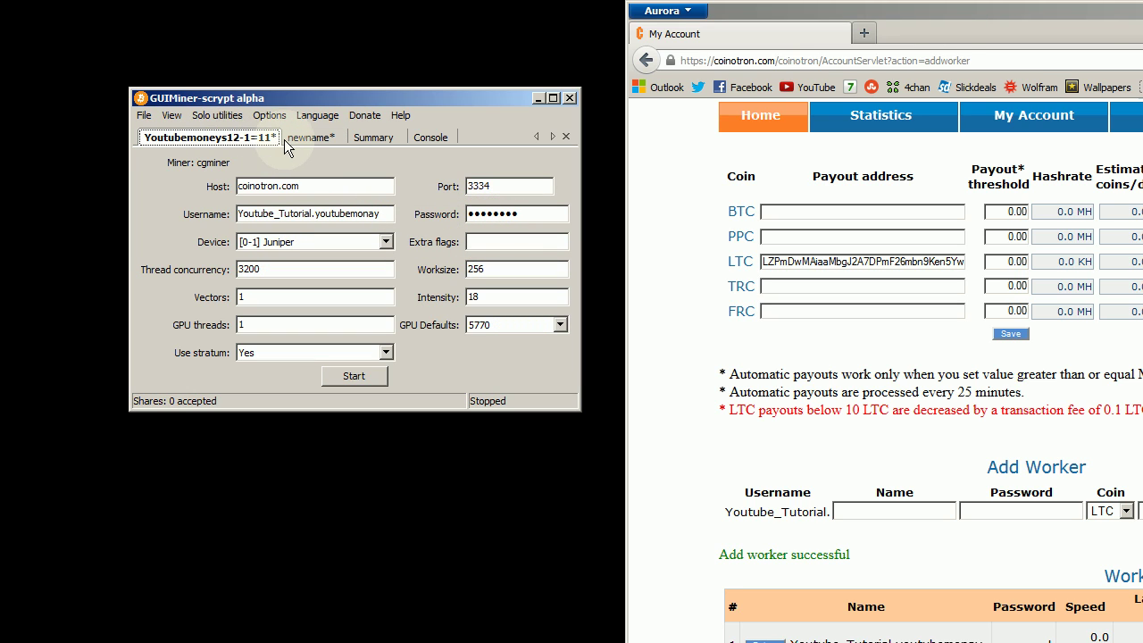
{"action": "left_click", "coordinate": [294, 138]}
{"action": "left_click", "coordinate": [223, 139]}
{"action": "left_click", "coordinate": [295, 138]}
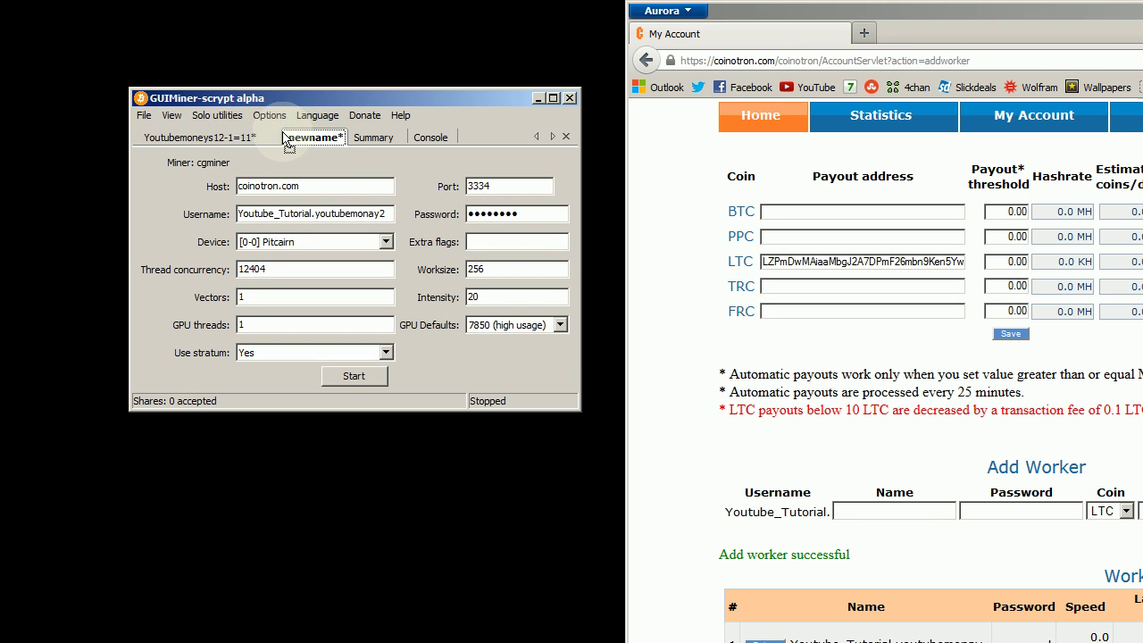
{"action": "left_click", "coordinate": [223, 138]}
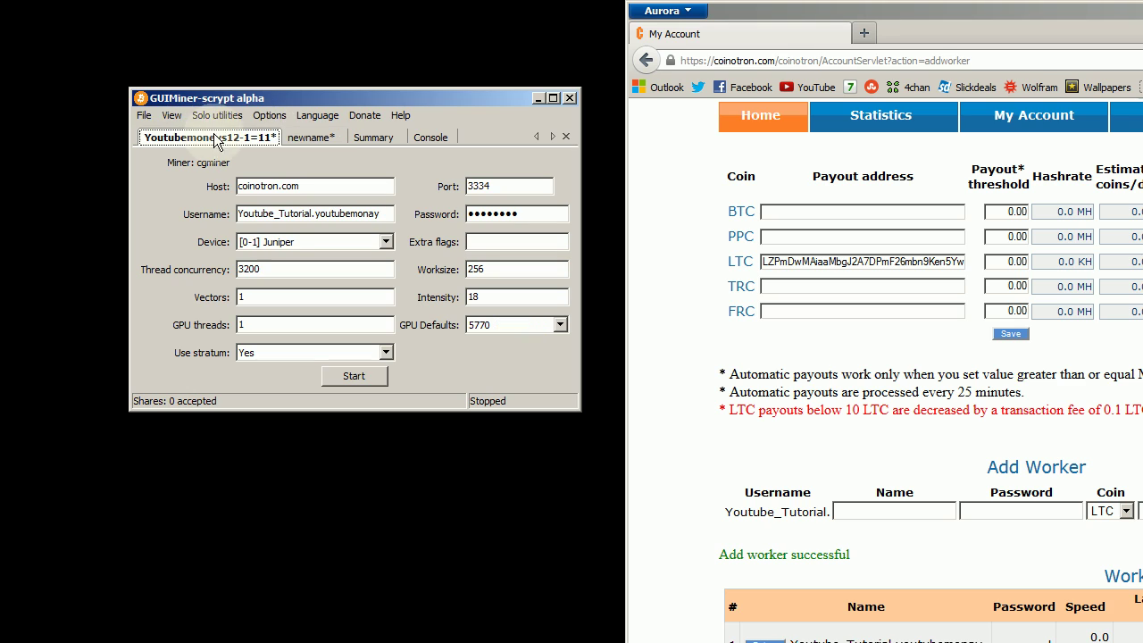
{"action": "left_click", "coordinate": [290, 140]}
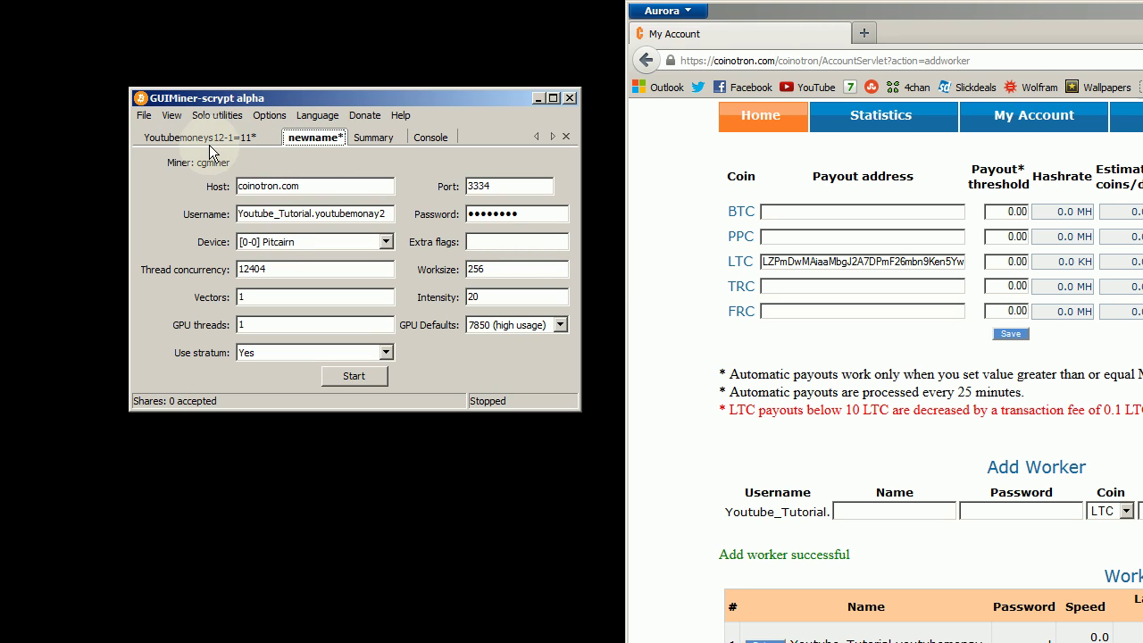
{"action": "left_click", "coordinate": [215, 141]}
{"action": "left_click", "coordinate": [286, 140]}
{"action": "left_click", "coordinate": [230, 143]}
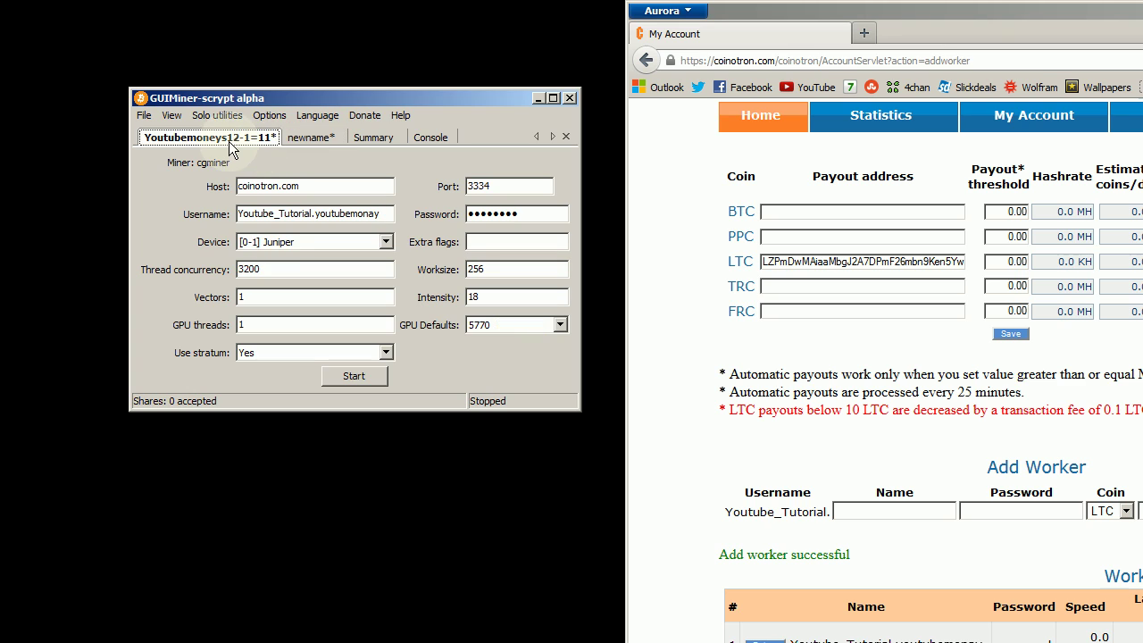
Step: Start the Youtubemoneys12-1=11 miner, confirm 211 khash/s in Console and Summary, then bring back Coinotron
{"action": "left_click", "coordinate": [370, 376]}
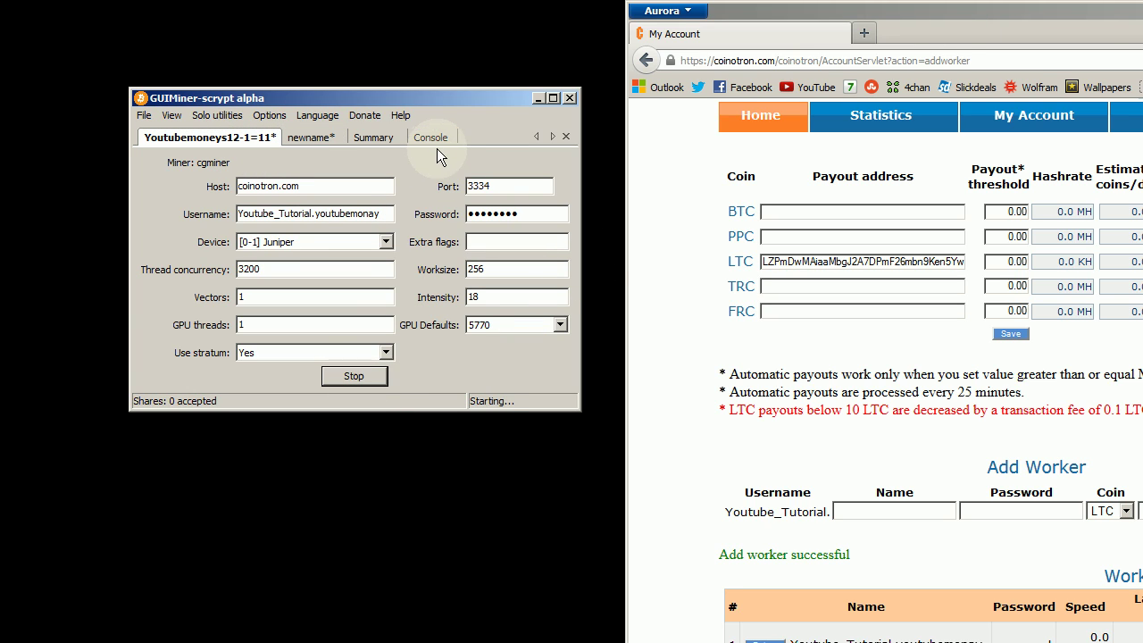
{"action": "left_click", "coordinate": [313, 138]}
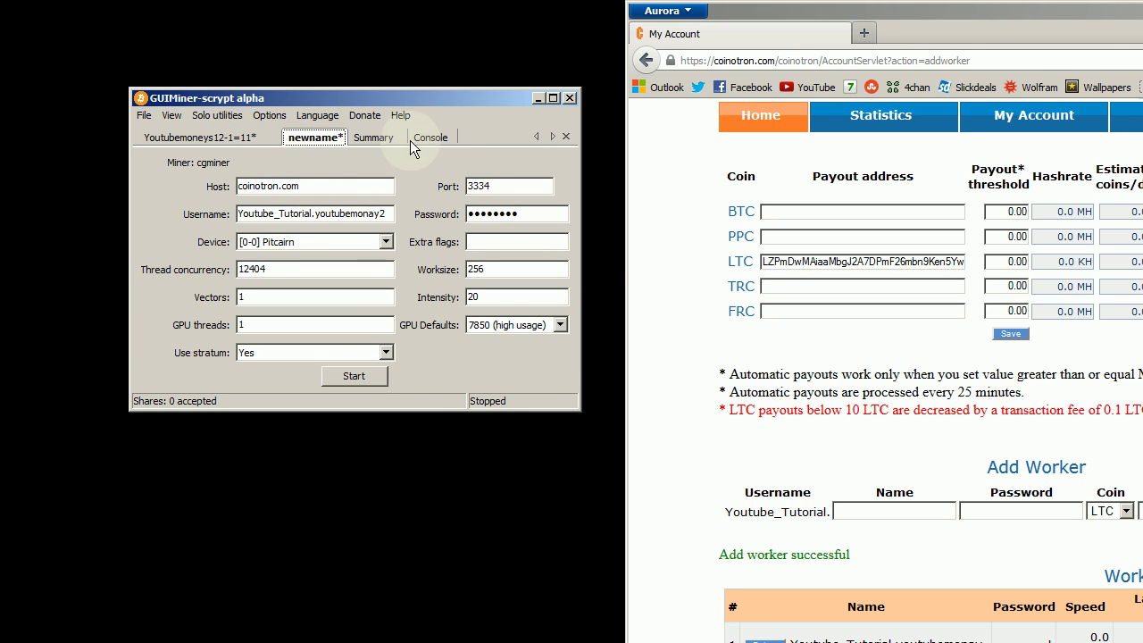
{"action": "left_click", "coordinate": [420, 139]}
{"action": "left_click", "coordinate": [373, 139]}
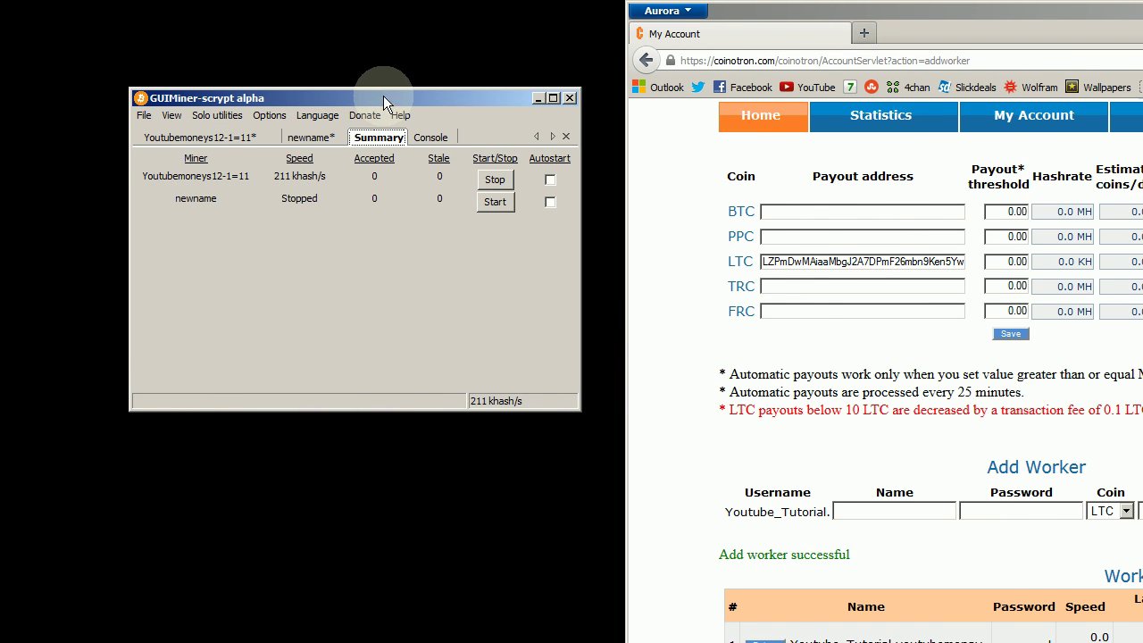
{"action": "left_click_drag", "start_coordinate": [390, 93], "coordinate": [376, 73]}
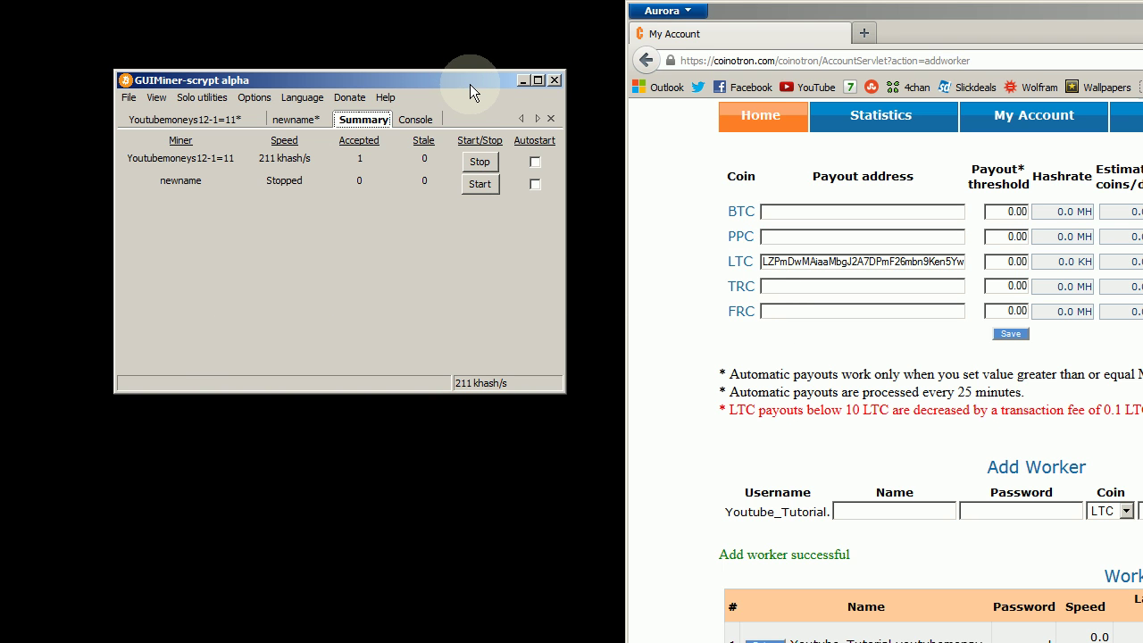
{"action": "left_click", "coordinate": [671, 238]}
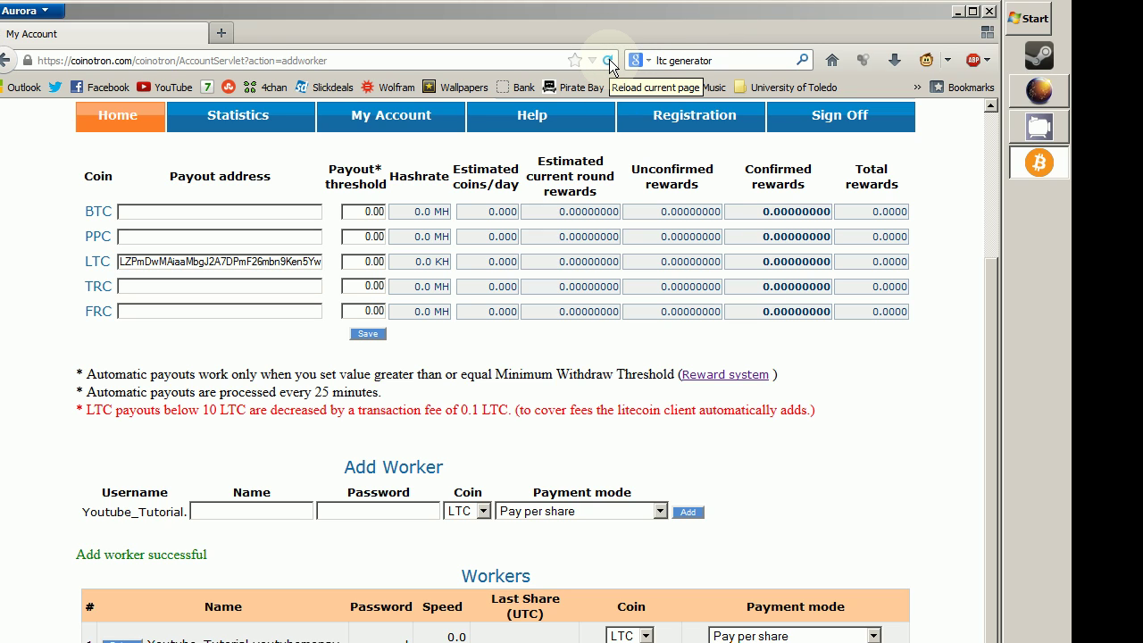
Step: Reload the Coinotron account page, resending the page data
{"action": "left_click", "coordinate": [610, 60]}
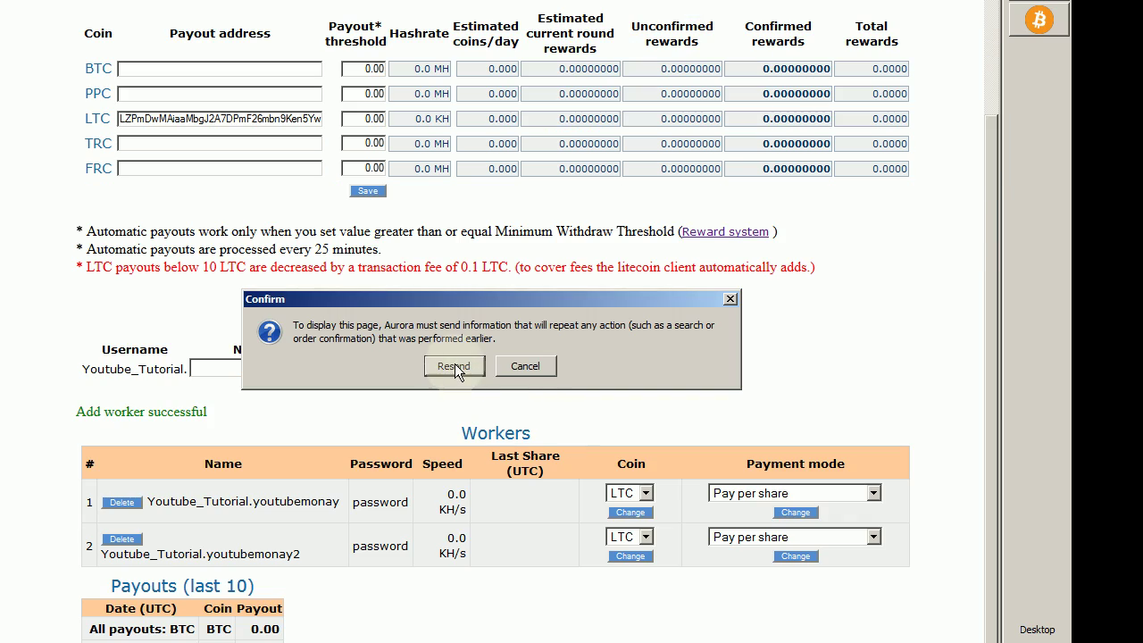
{"action": "left_click", "coordinate": [471, 372]}
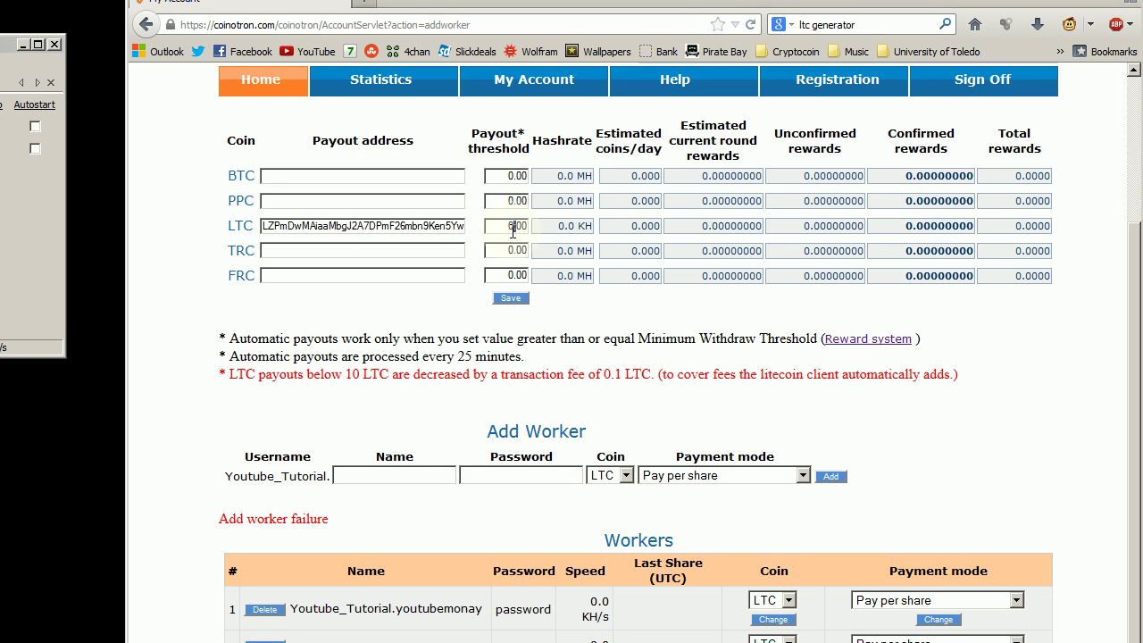
Step: Save a 10.00 LTC payout threshold, then reload the page and resend the data
{"action": "double_click", "coordinate": [514, 227]}
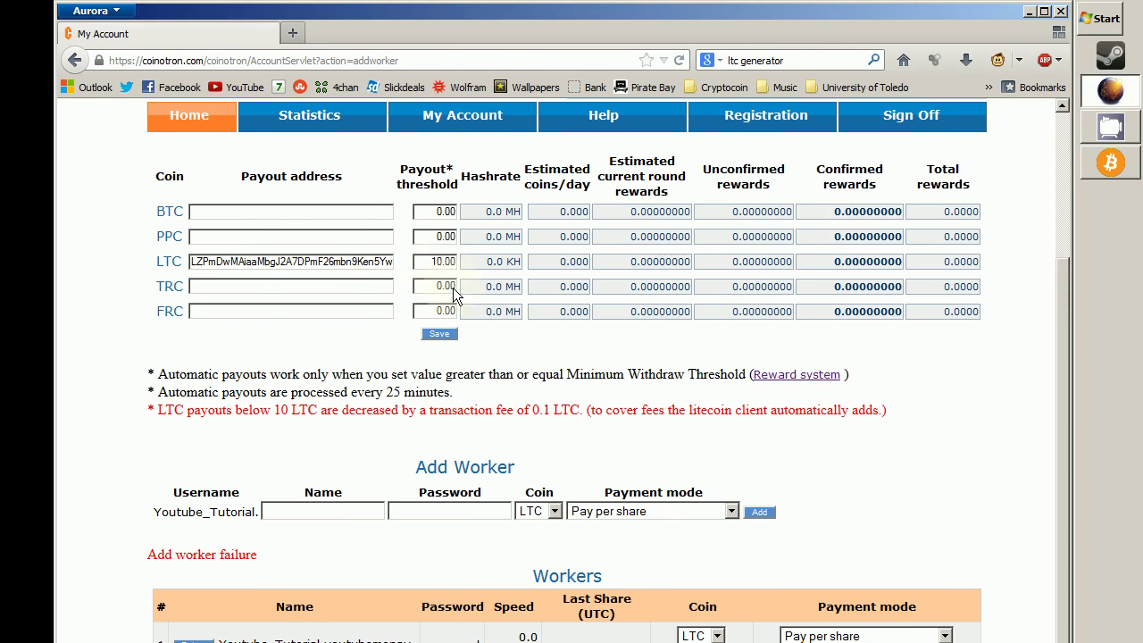
{"action": "left_click", "coordinate": [449, 335]}
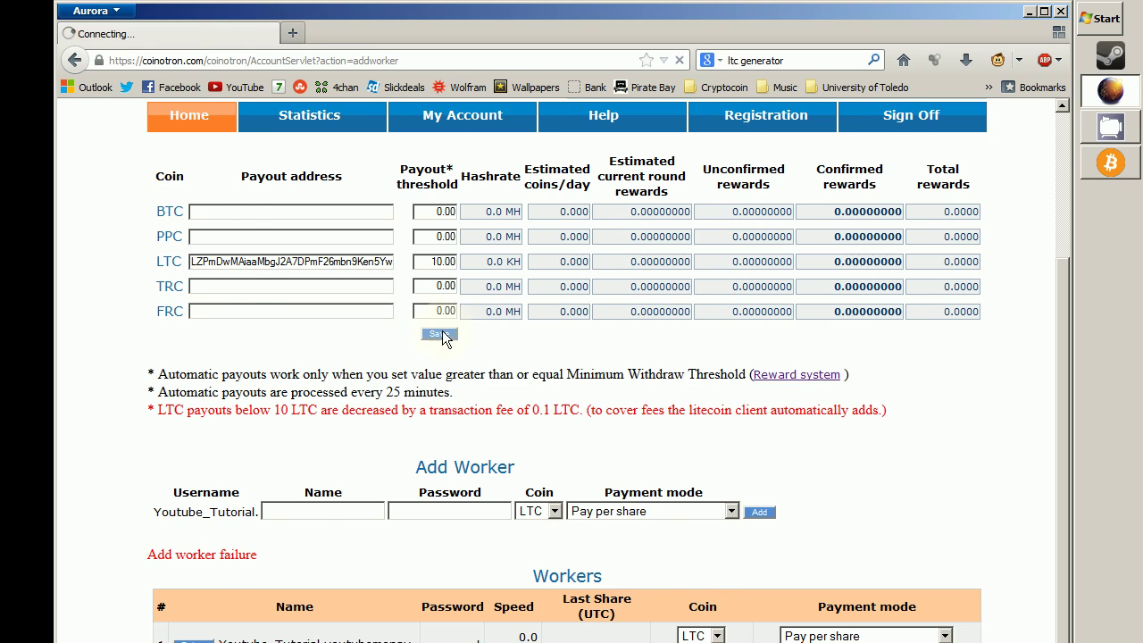
{"action": "scroll", "coordinate": [502, 418], "scroll_direction": "down", "scroll_amount": 2}
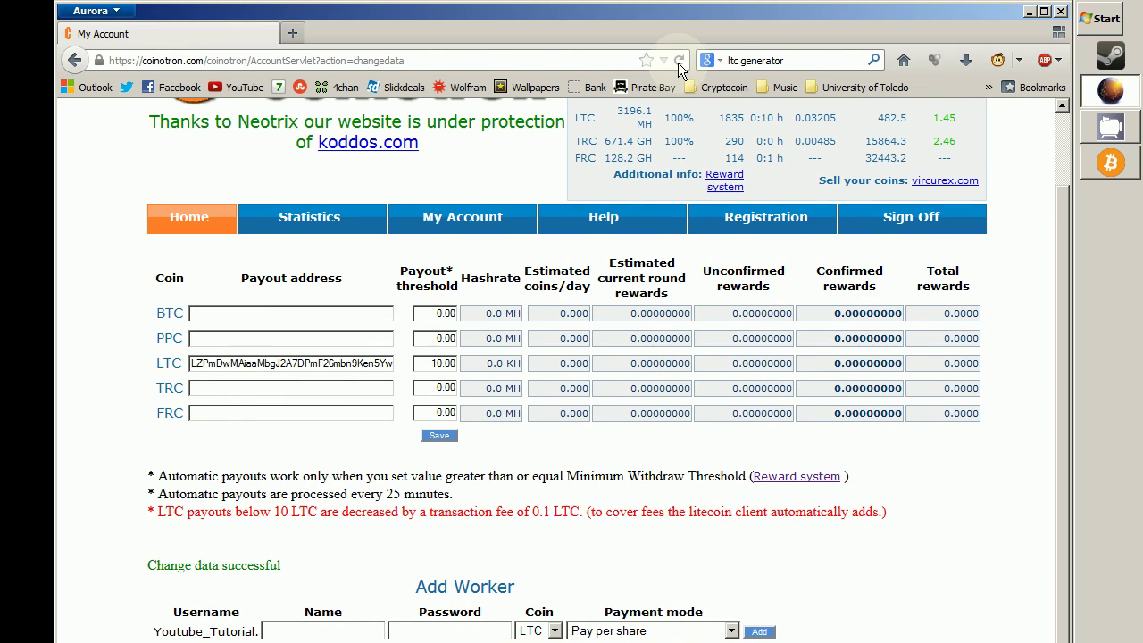
{"action": "left_click", "coordinate": [679, 61]}
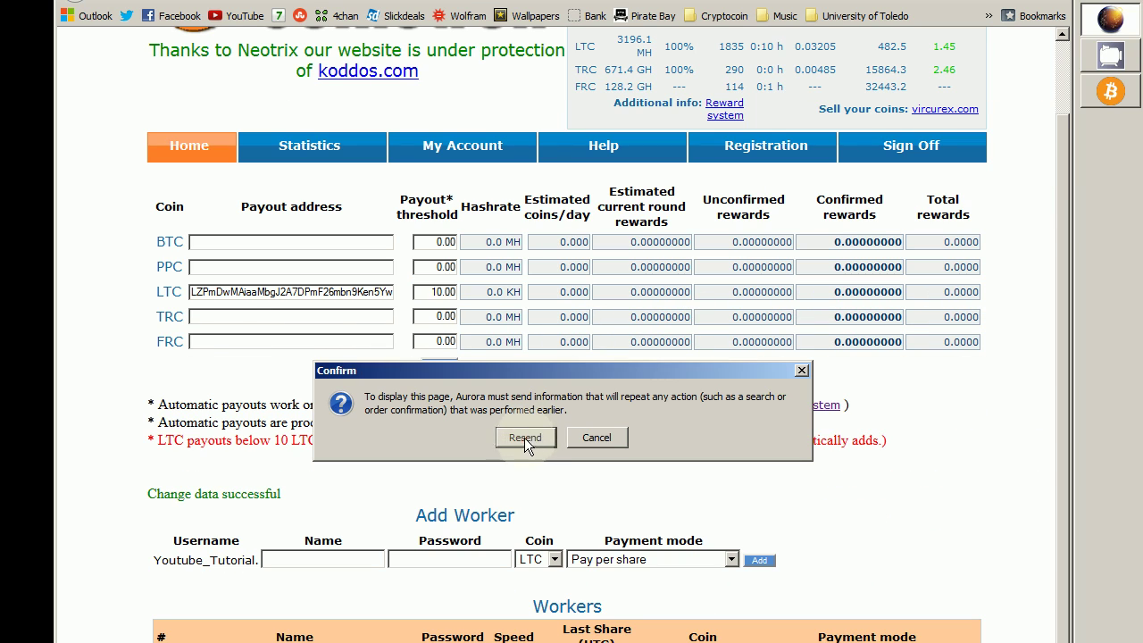
{"action": "left_click", "coordinate": [526, 440]}
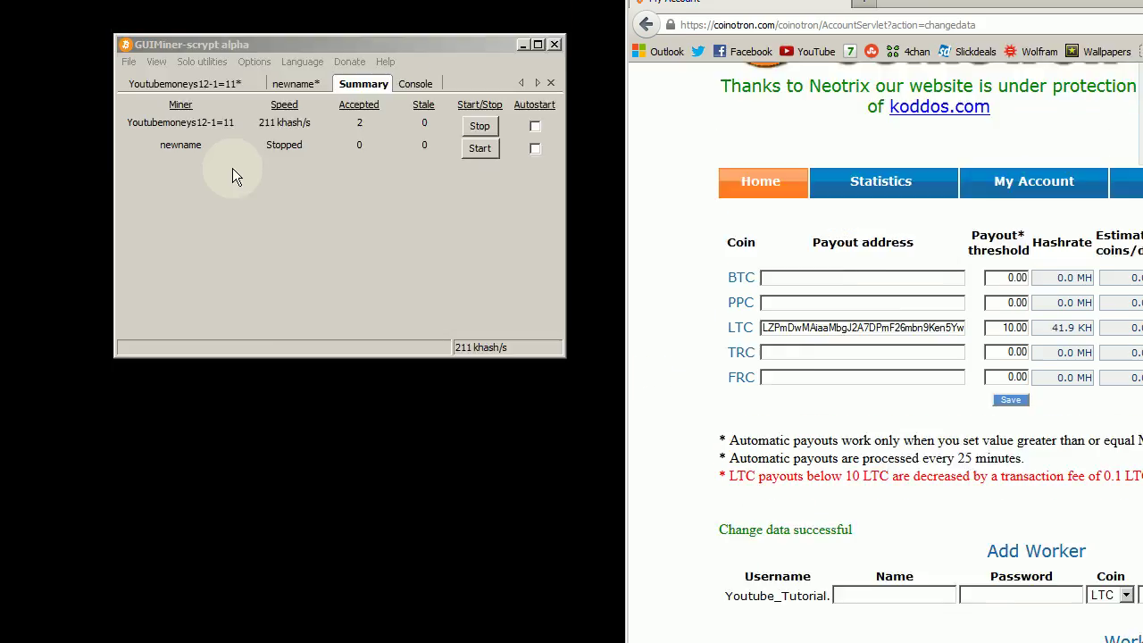
Step: Check GUIMiner's Summary against Coinotron's 41.9 KH, and pin CamStudio to the taskbar
{"action": "left_click", "coordinate": [372, 302]}
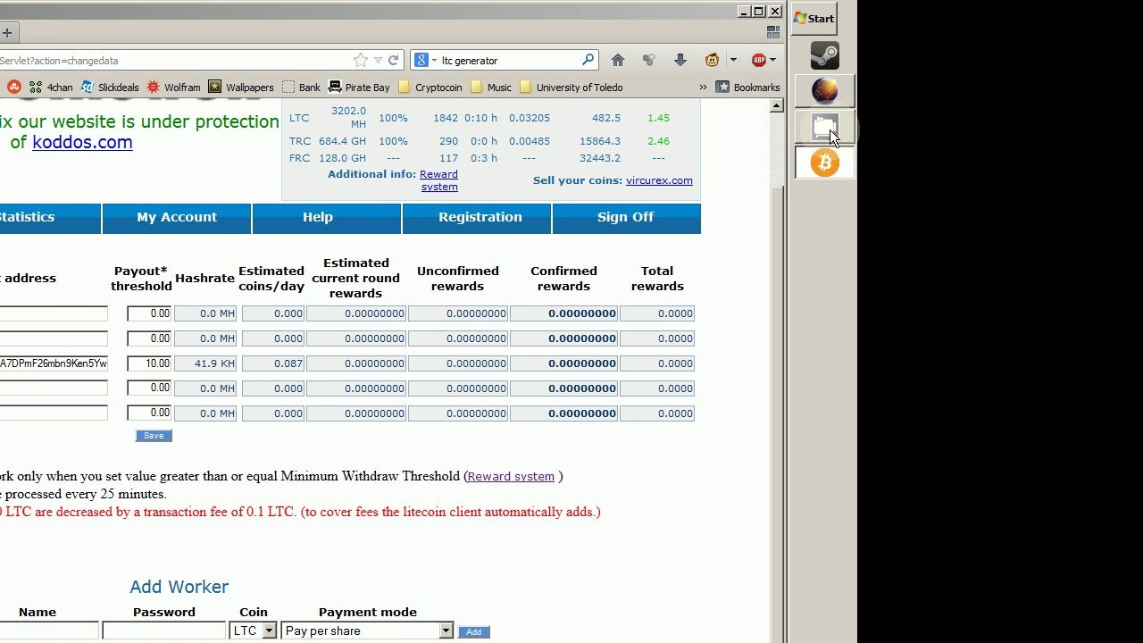
{"action": "right_click", "coordinate": [830, 129]}
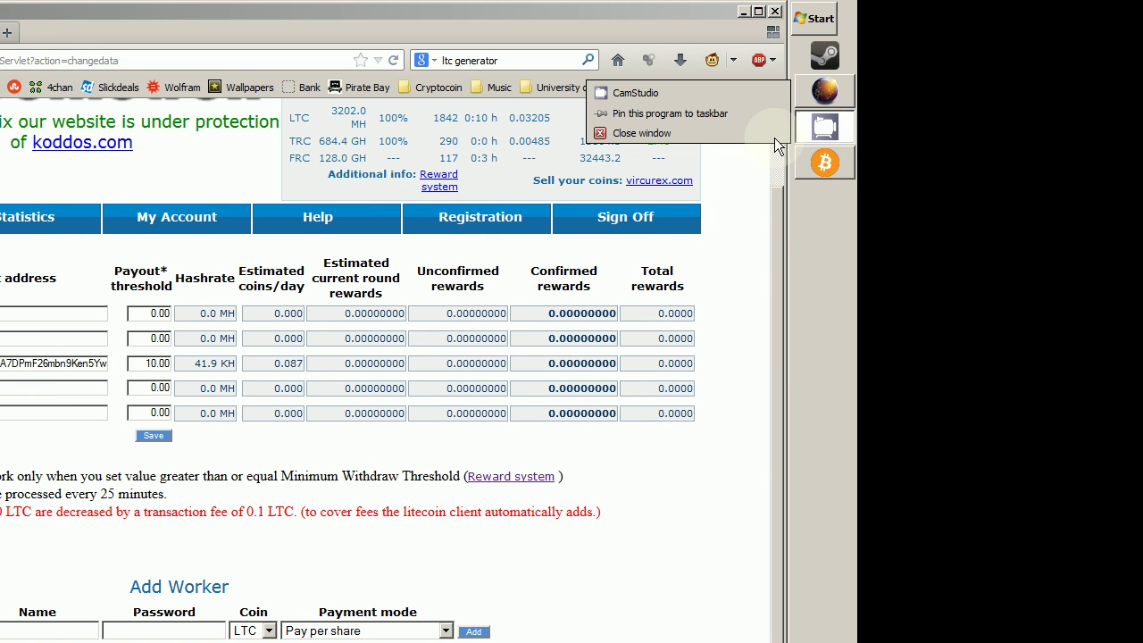
{"action": "left_click", "coordinate": [720, 115]}
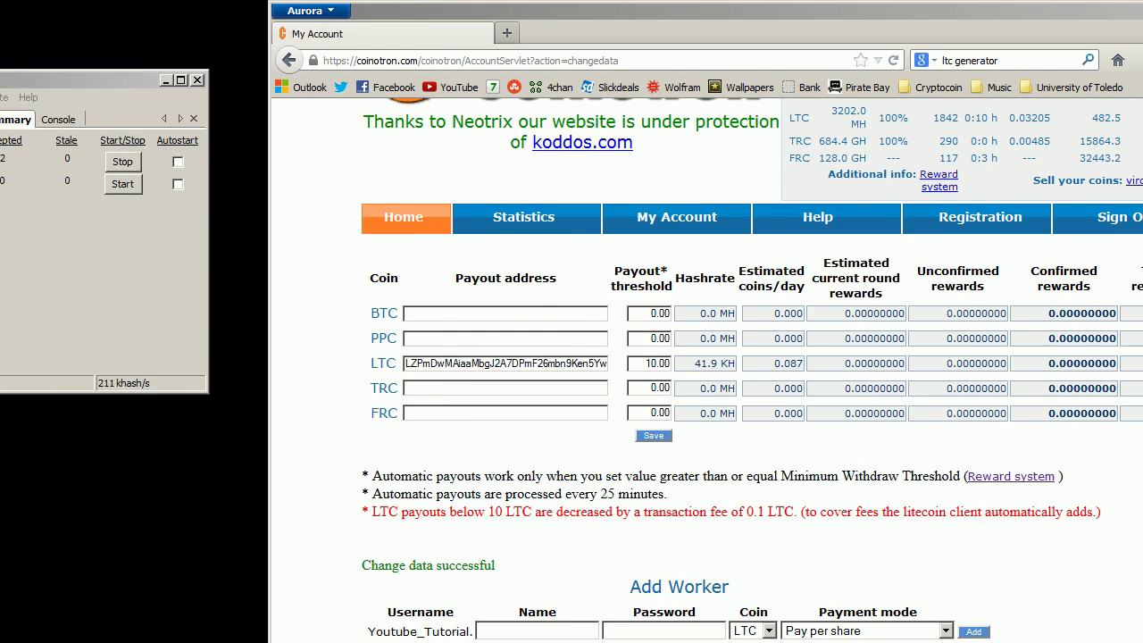